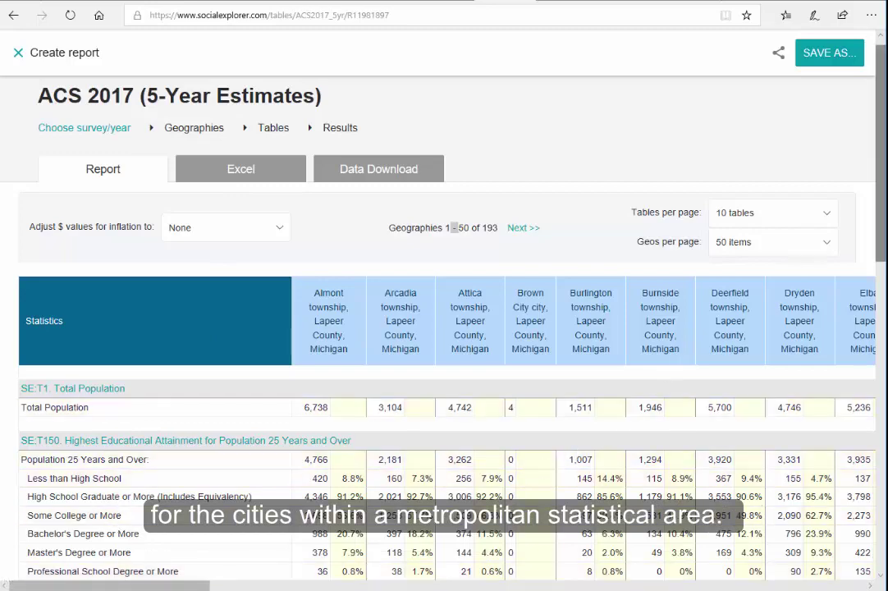
- From the Finding Census Tract Data guide's Social Explorer section, follow the link to Social Explorer
{"action": "scroll", "coordinate": [883, 283], "scroll_direction": "down", "scroll_amount": 2}
{"action": "scroll", "coordinate": [882, 284], "scroll_direction": "down", "scroll_amount": 3}
{"action": "scroll", "coordinate": [521, 263], "scroll_direction": "up", "scroll_amount": 4}
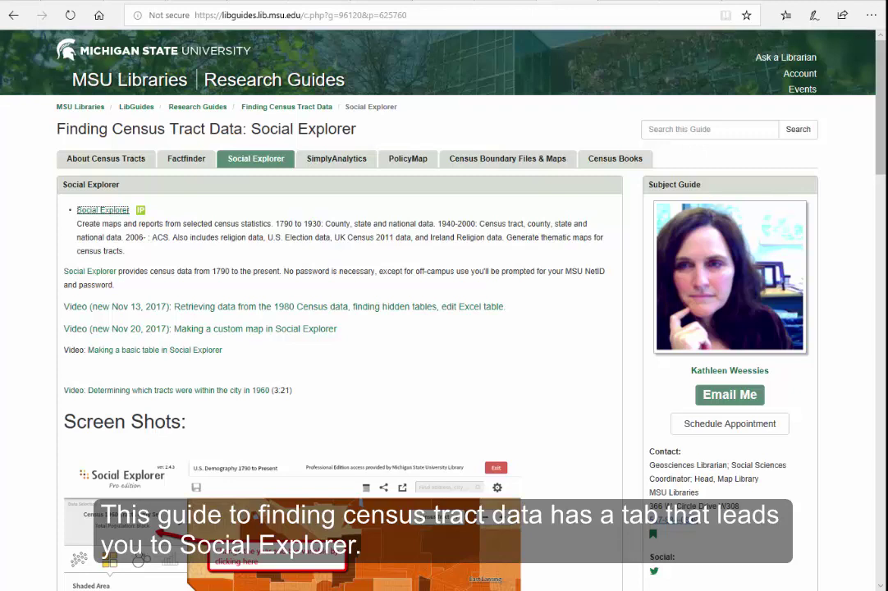
{"action": "left_click", "coordinate": [246, 161]}
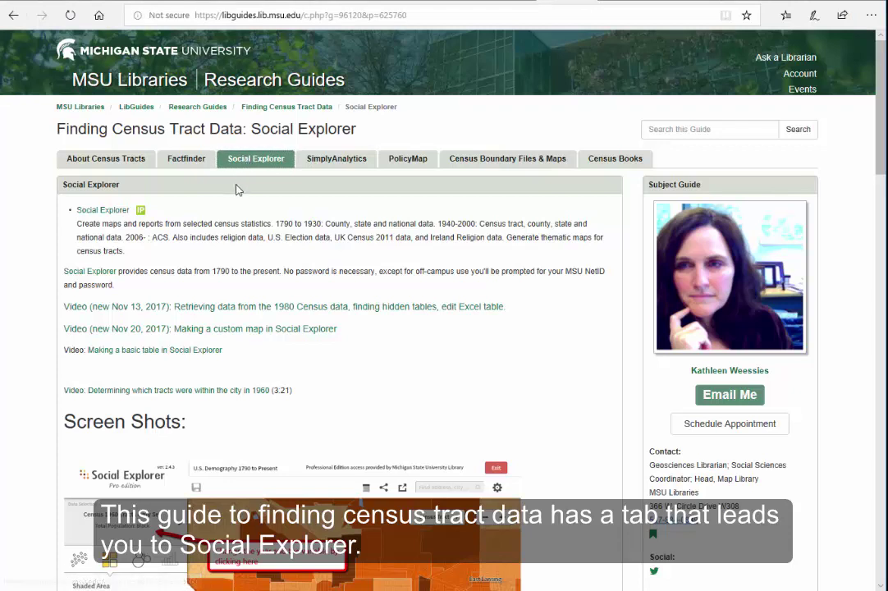
{"action": "triple_click", "coordinate": [92, 215]}
{"action": "left_click", "coordinate": [92, 215]}
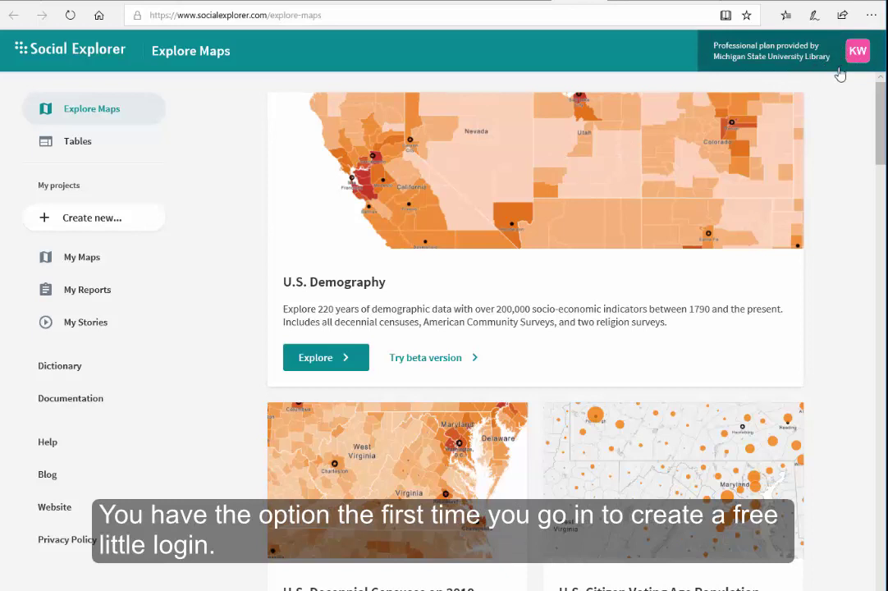
- Check the signed-in account, then open the saved Detroit MSA Geo 413 report and close it
{"action": "left_click", "coordinate": [858, 52]}
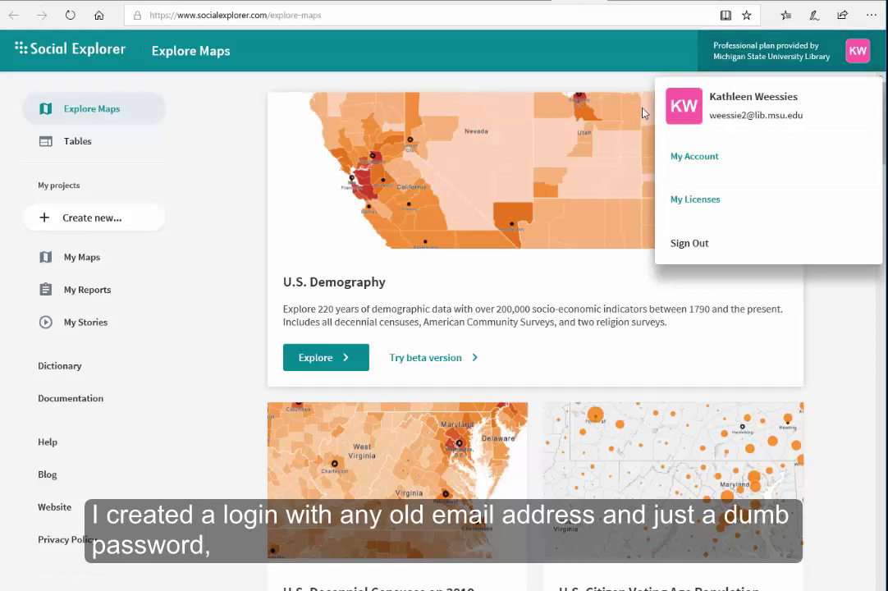
{"action": "left_click", "coordinate": [246, 205]}
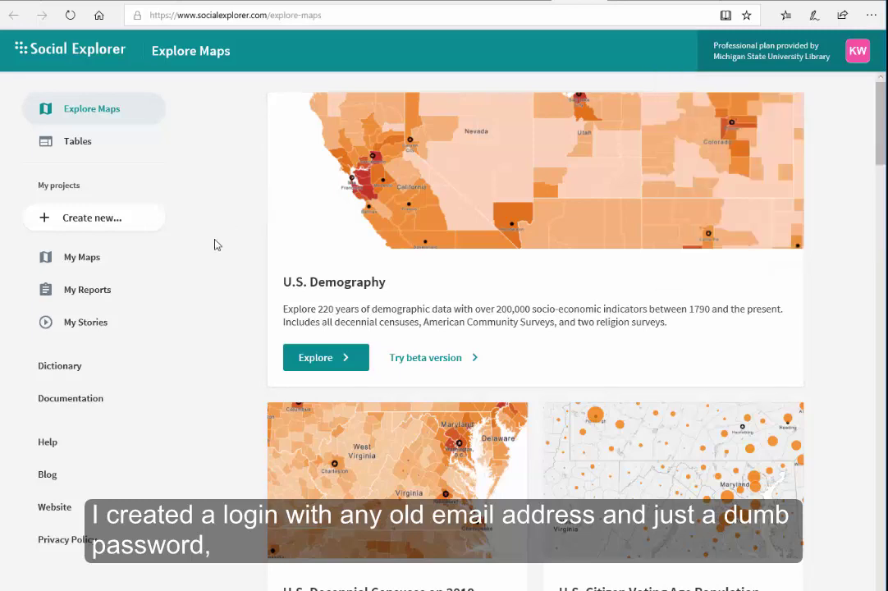
{"action": "left_click", "coordinate": [82, 294]}
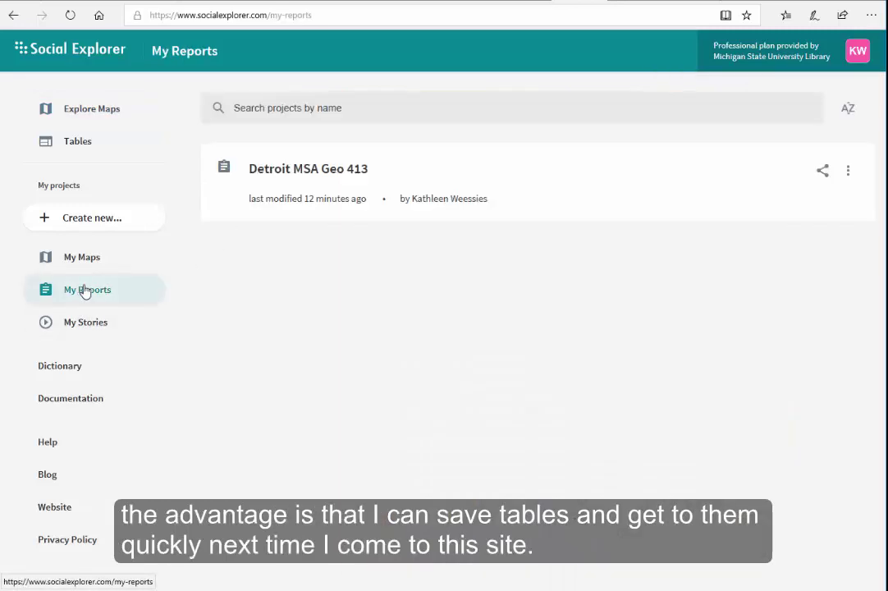
{"action": "left_click", "coordinate": [282, 173]}
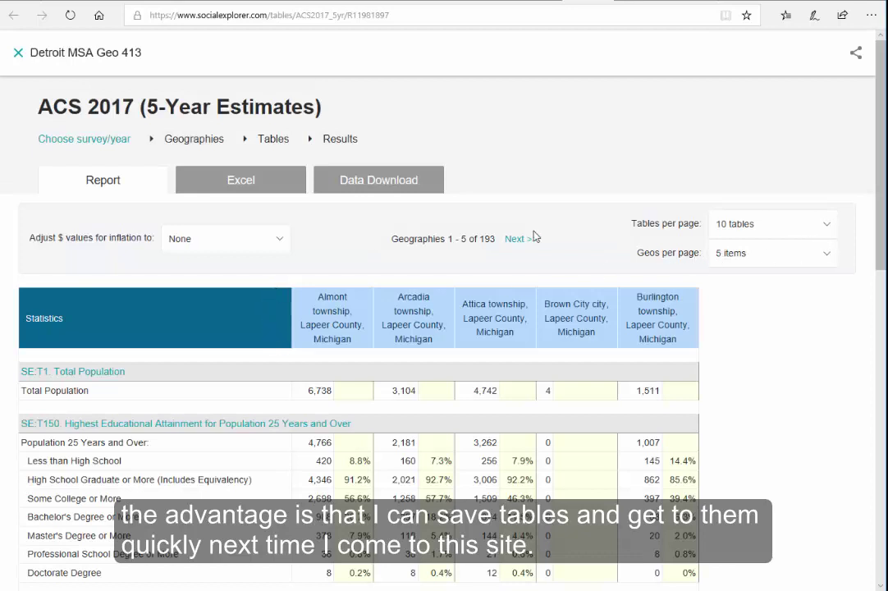
{"action": "left_click", "coordinate": [18, 54]}
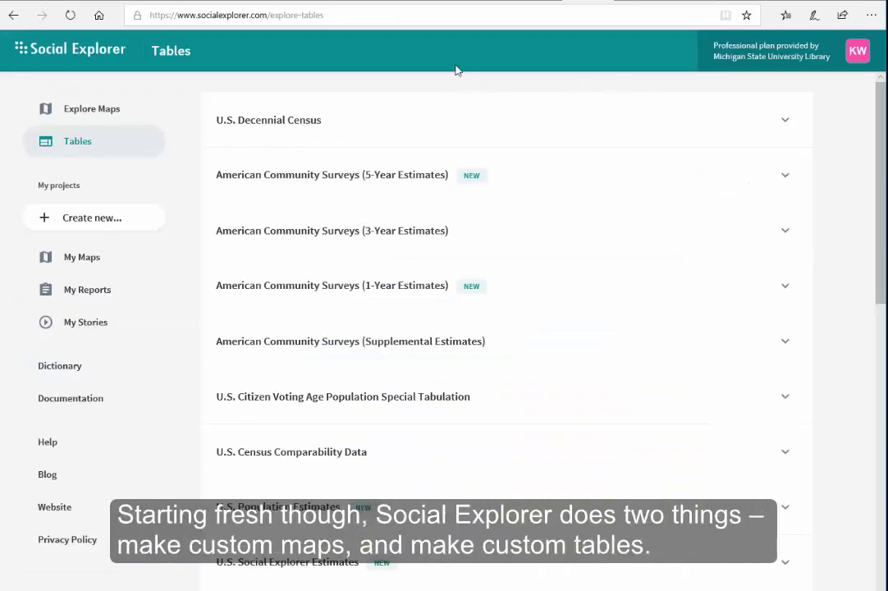
- Under Tables > American Community Surveys (5-Year Estimates), begin a report from ACS 2013–2017
{"action": "left_click", "coordinate": [72, 49]}
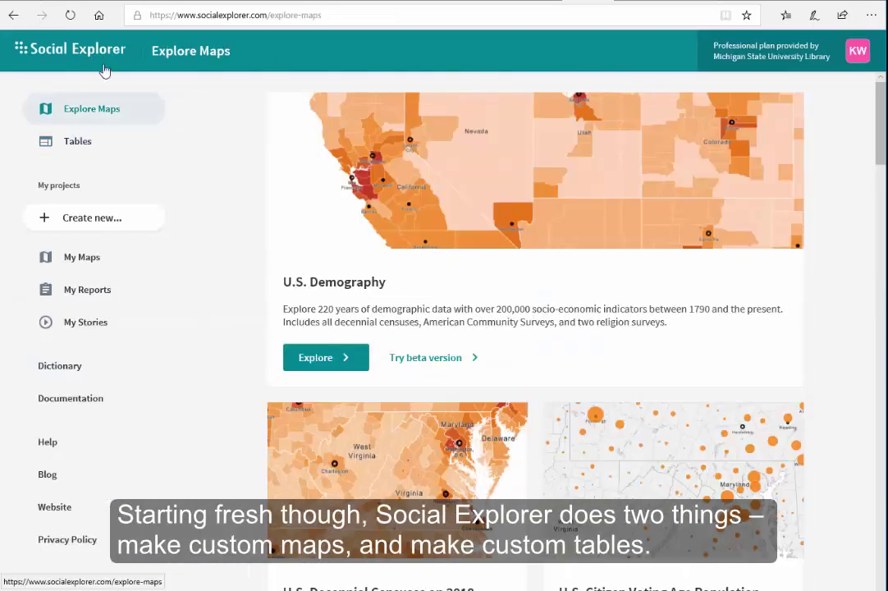
{"action": "left_click", "coordinate": [79, 146]}
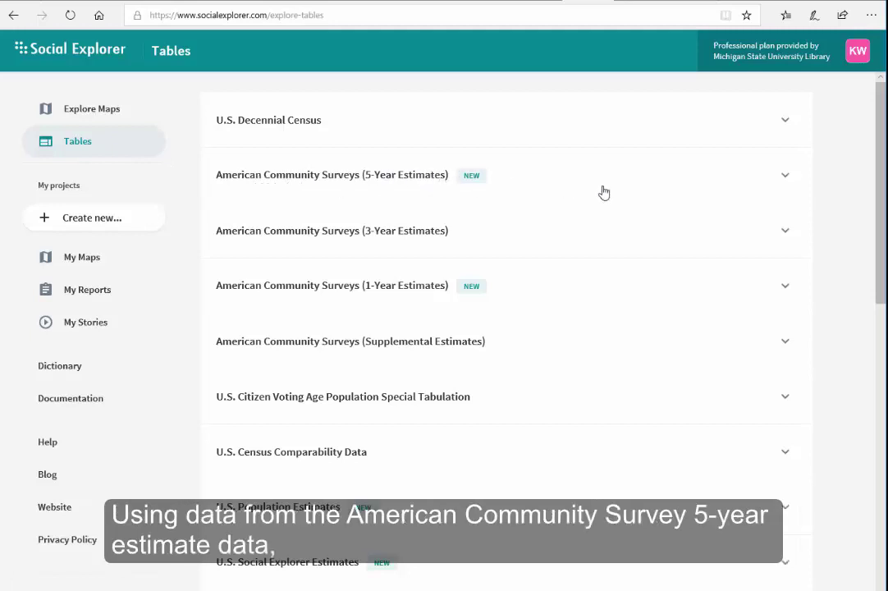
{"action": "left_click", "coordinate": [782, 177]}
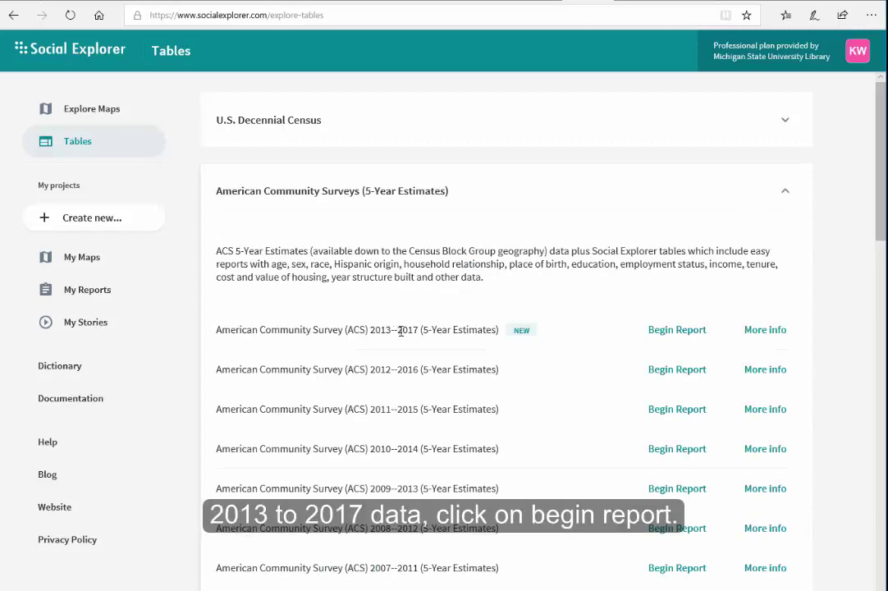
{"action": "left_click", "coordinate": [658, 332]}
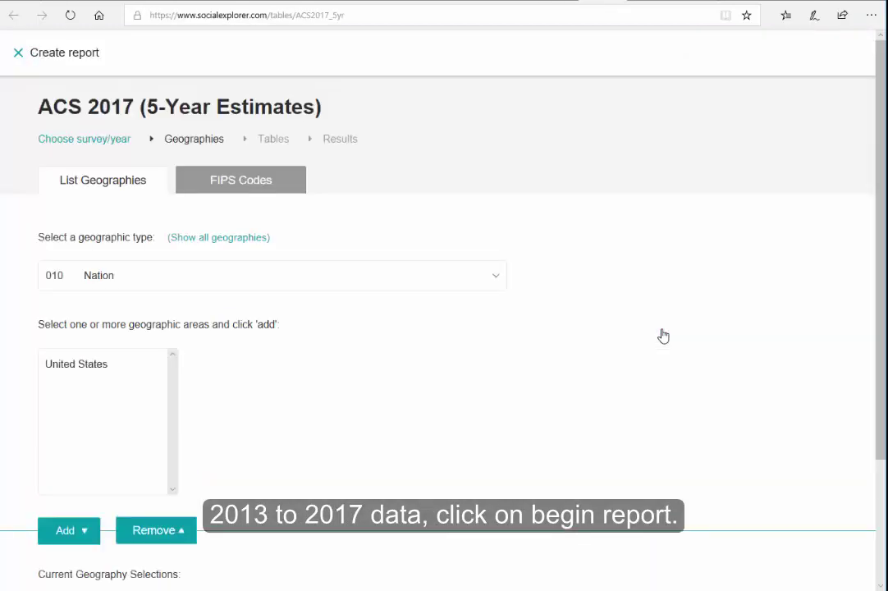
- Choose 060 County Subdivision as the geographic type, replacing a brief 321 Principal City choice
{"action": "left_click", "coordinate": [185, 279]}
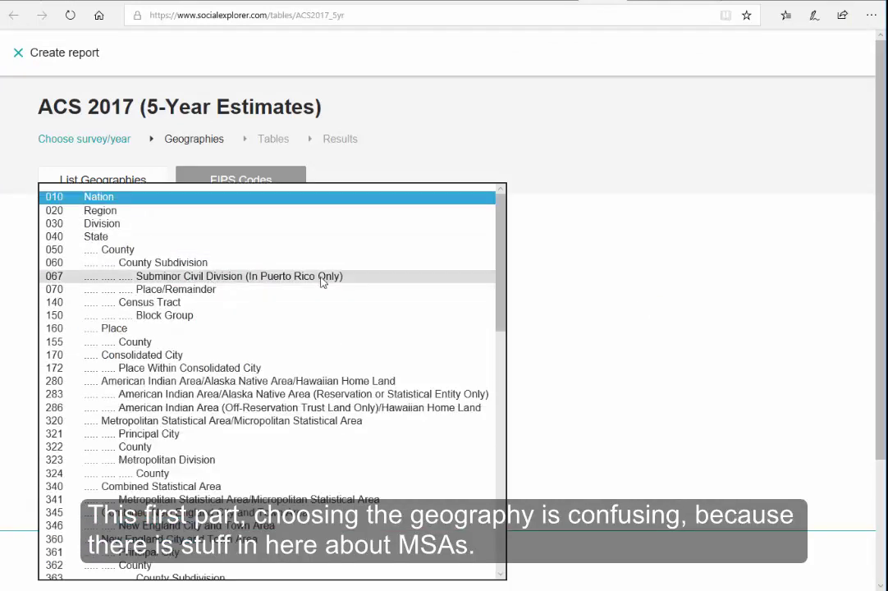
{"action": "scroll", "coordinate": [501, 263], "scroll_direction": "down", "scroll_amount": 2}
{"action": "scroll", "coordinate": [499, 271], "scroll_direction": "up", "scroll_amount": 2}
{"action": "left_click_drag", "start_coordinate": [495, 282], "coordinate": [475, 333]}
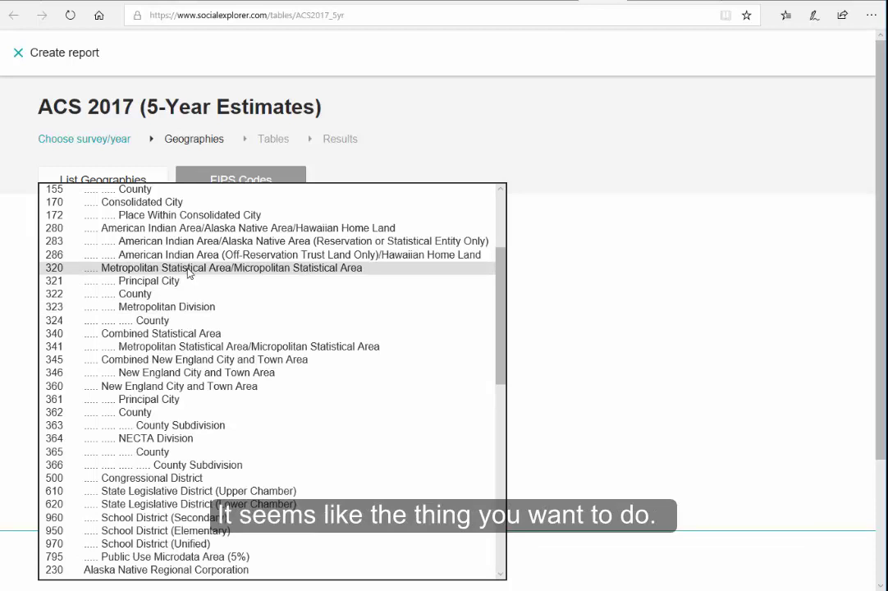
{"action": "left_click", "coordinate": [168, 280]}
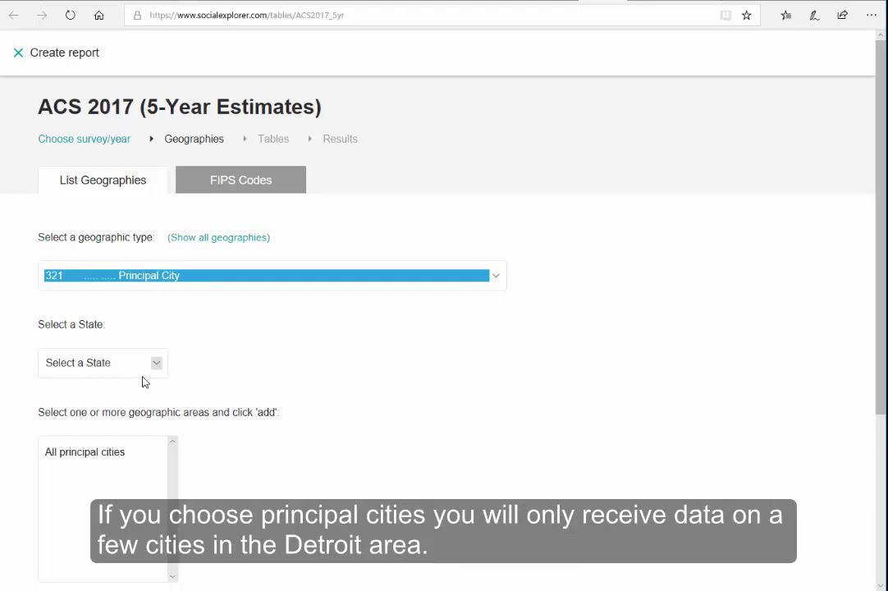
{"action": "left_click", "coordinate": [153, 283]}
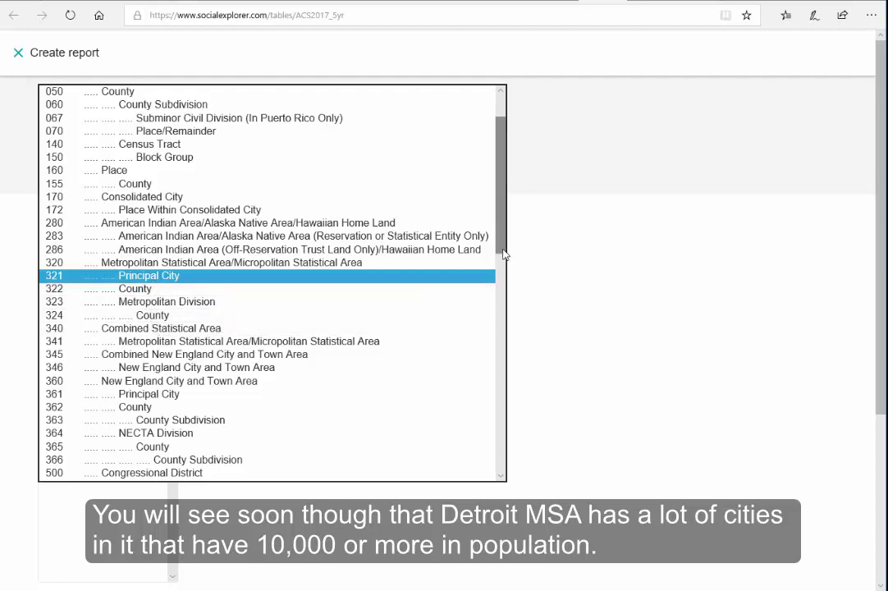
{"action": "left_click_drag", "start_coordinate": [500, 250], "coordinate": [501, 215]}
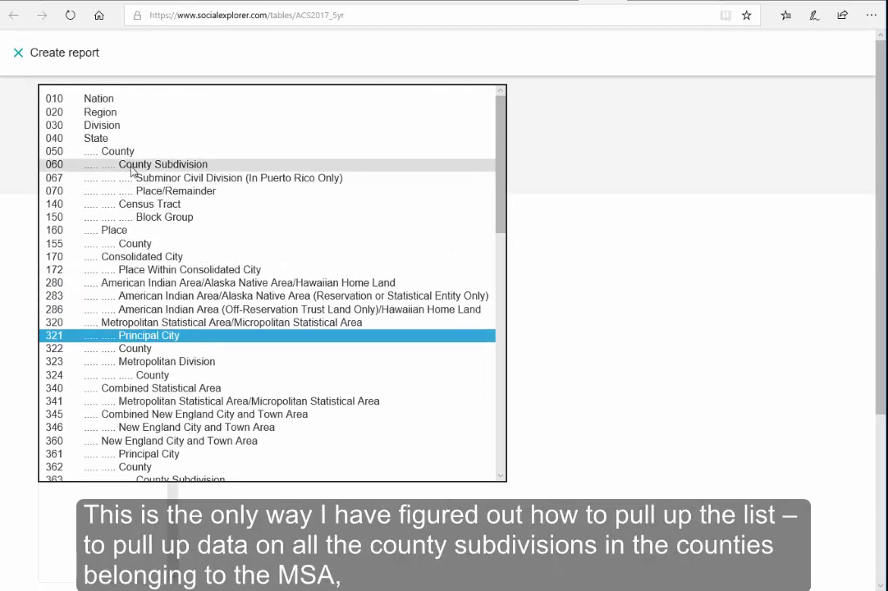
{"action": "left_click", "coordinate": [131, 167]}
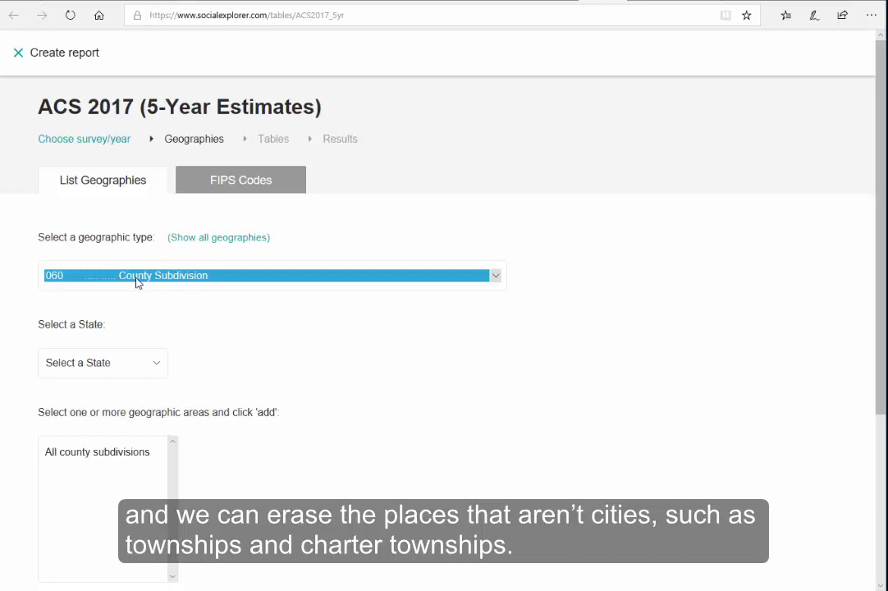
- Select Michigan and Wayne County, then add 'All county subdivisions in Wayne County'
{"action": "left_click", "coordinate": [107, 370]}
{"action": "left_click_drag", "start_coordinate": [161, 318], "coordinate": [163, 387]}
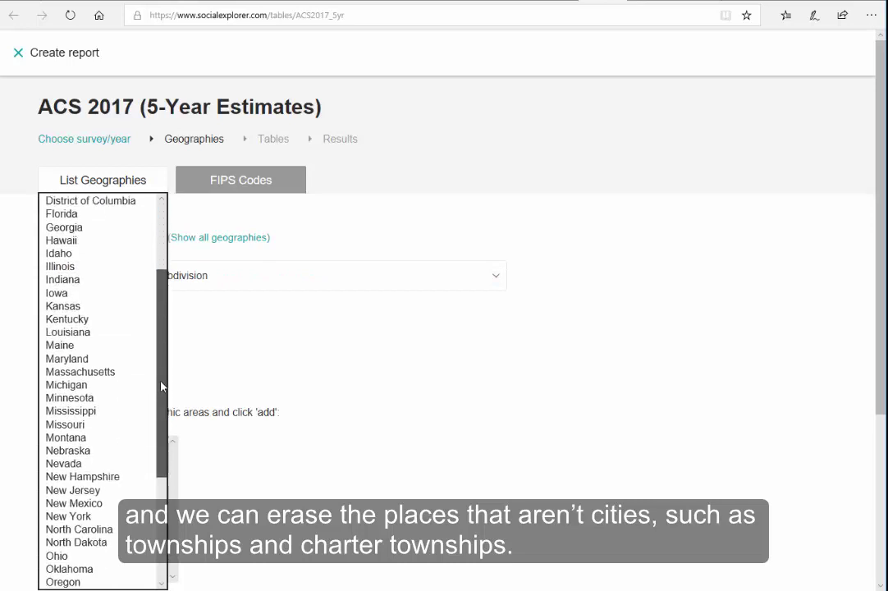
{"action": "left_click", "coordinate": [107, 379]}
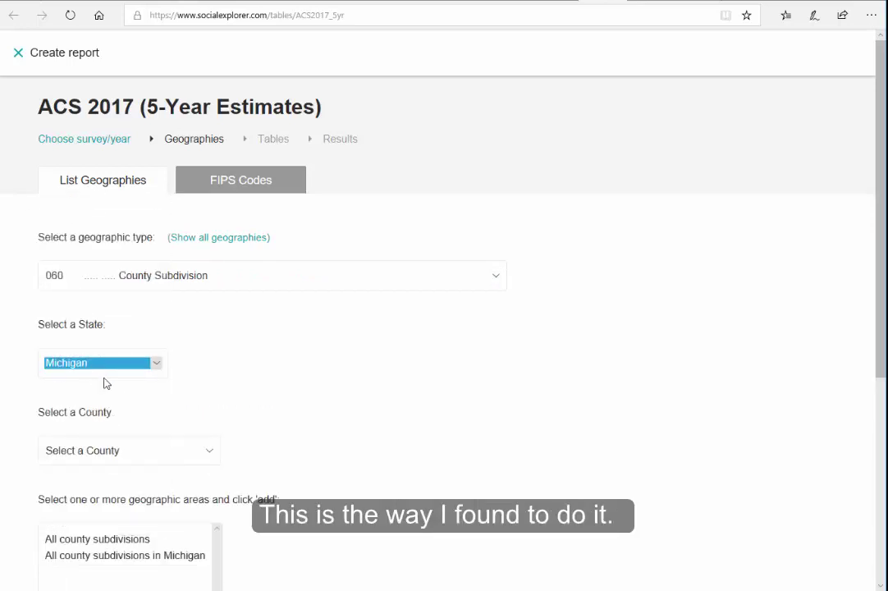
{"action": "left_click", "coordinate": [139, 458]}
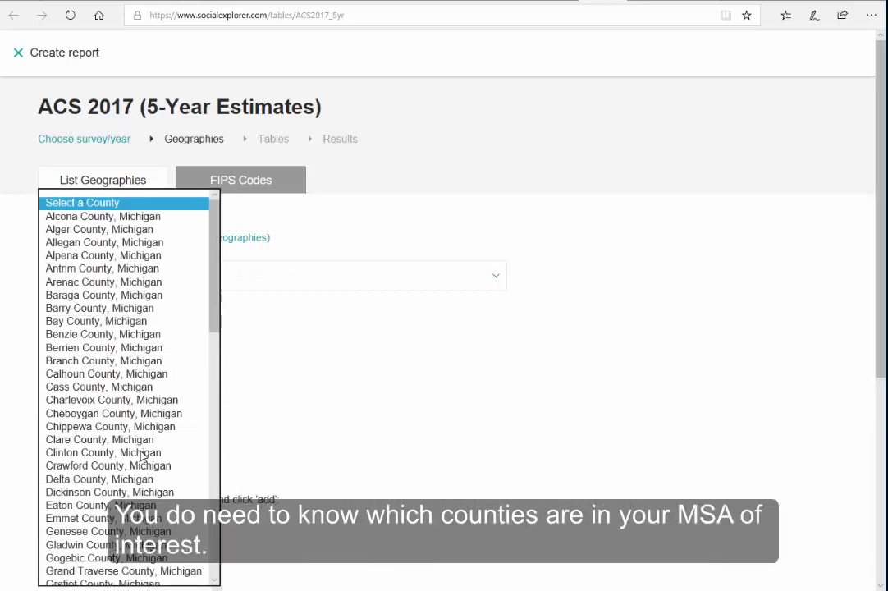
{"action": "left_click_drag", "start_coordinate": [216, 328], "coordinate": [221, 584]}
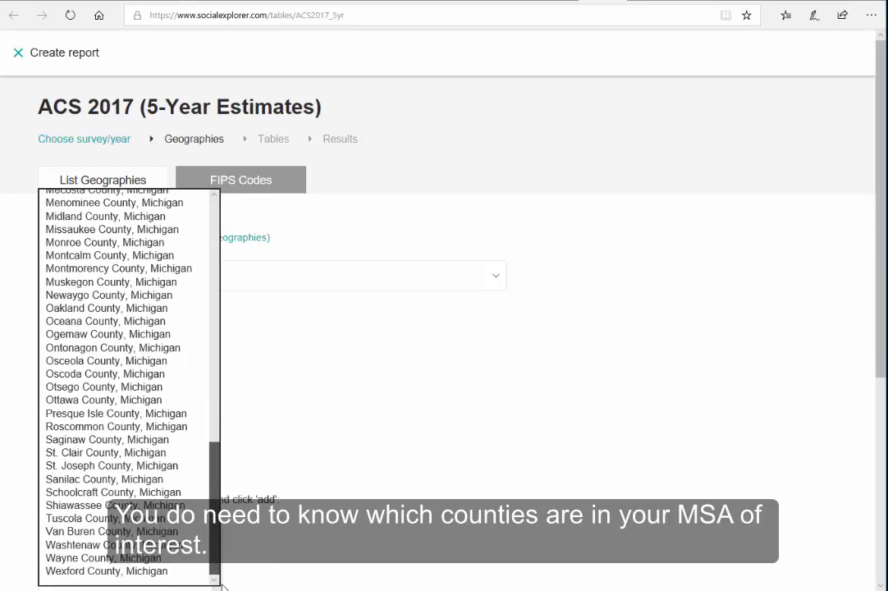
{"action": "left_click", "coordinate": [92, 558]}
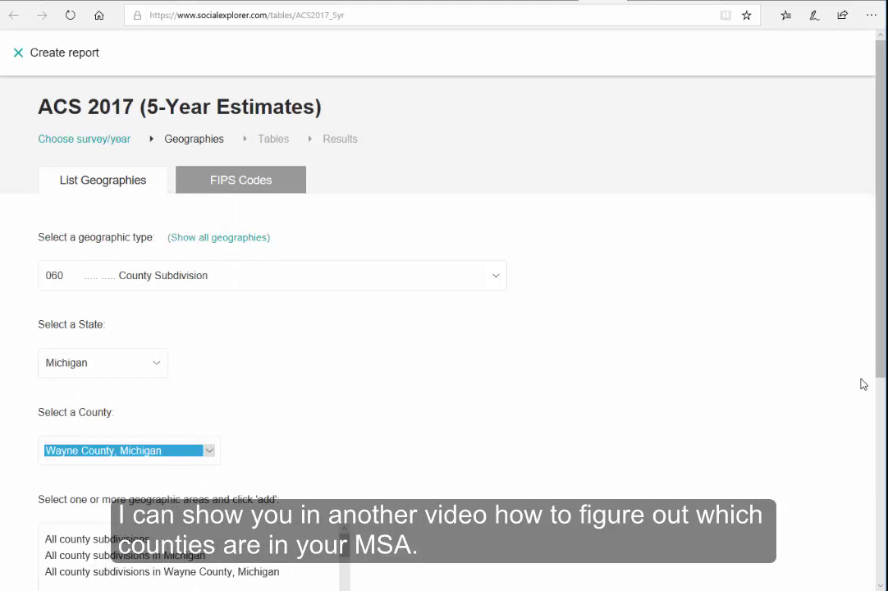
{"action": "scroll", "coordinate": [865, 410], "scroll_direction": "down", "scroll_amount": 2}
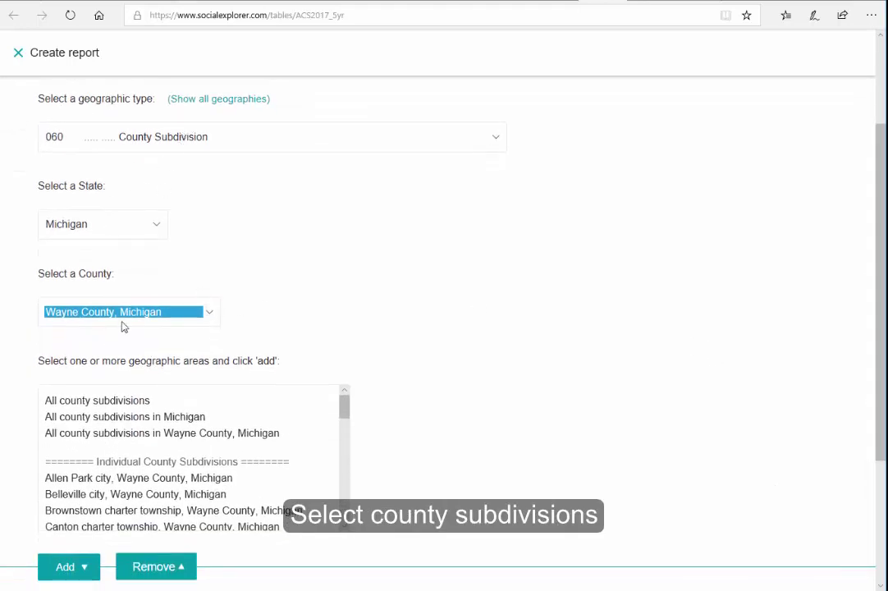
{"action": "left_click", "coordinate": [111, 437]}
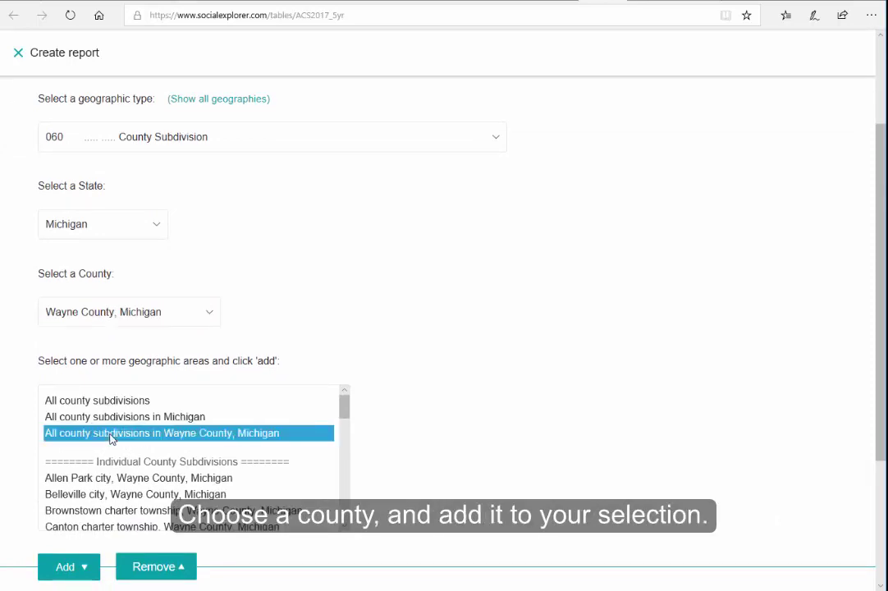
{"action": "left_click", "coordinate": [60, 570]}
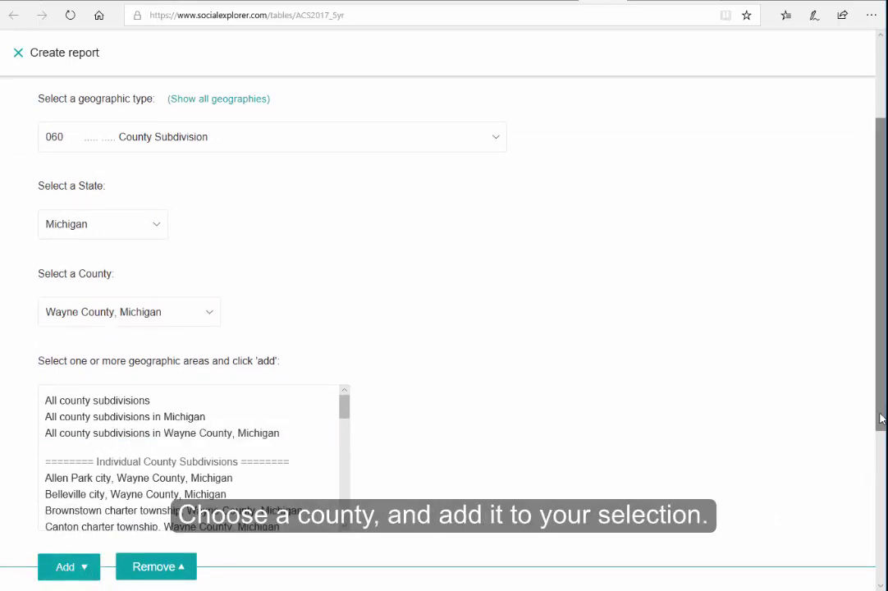
- Add all county subdivisions of St. Clair County, Michigan to the geography selections
{"action": "left_click_drag", "start_coordinate": [883, 424], "coordinate": [865, 529]}
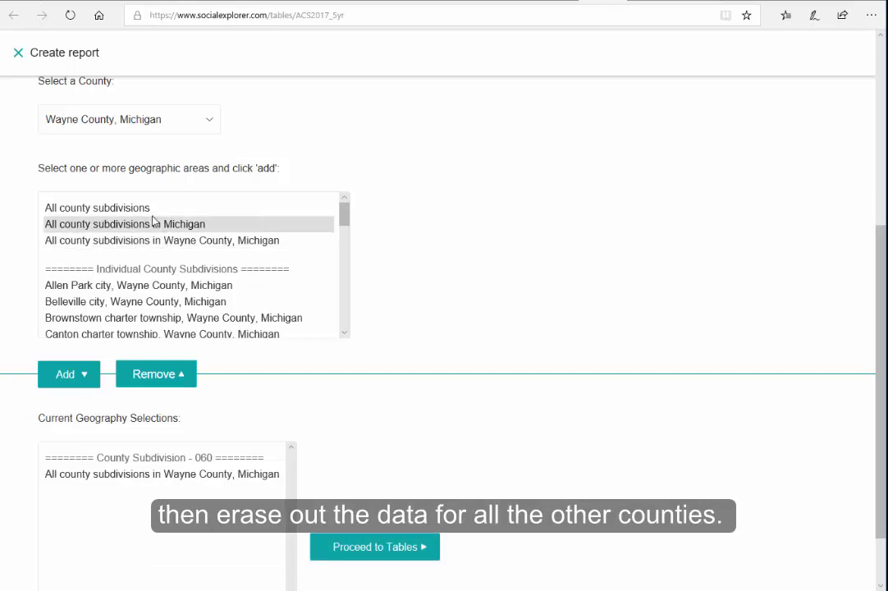
{"action": "left_click", "coordinate": [124, 119]}
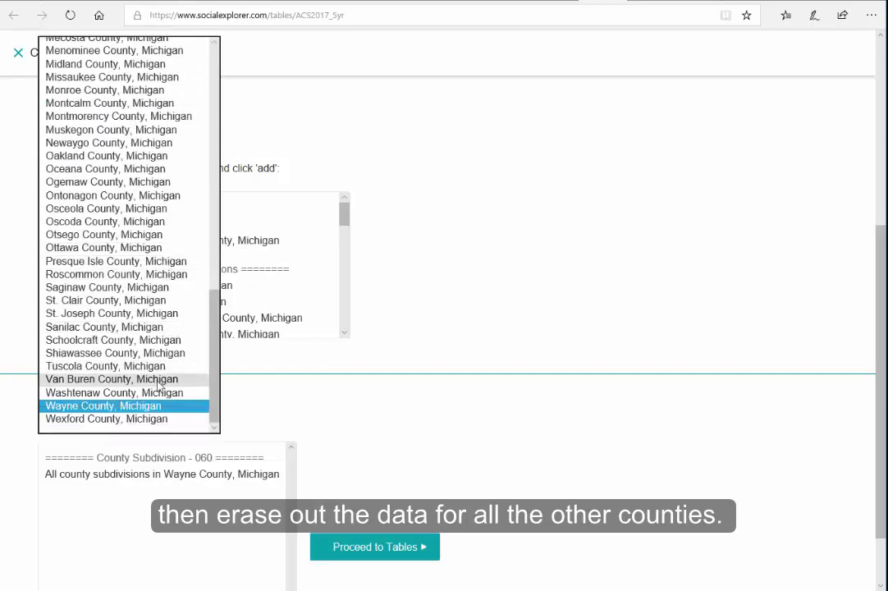
{"action": "left_click", "coordinate": [123, 313]}
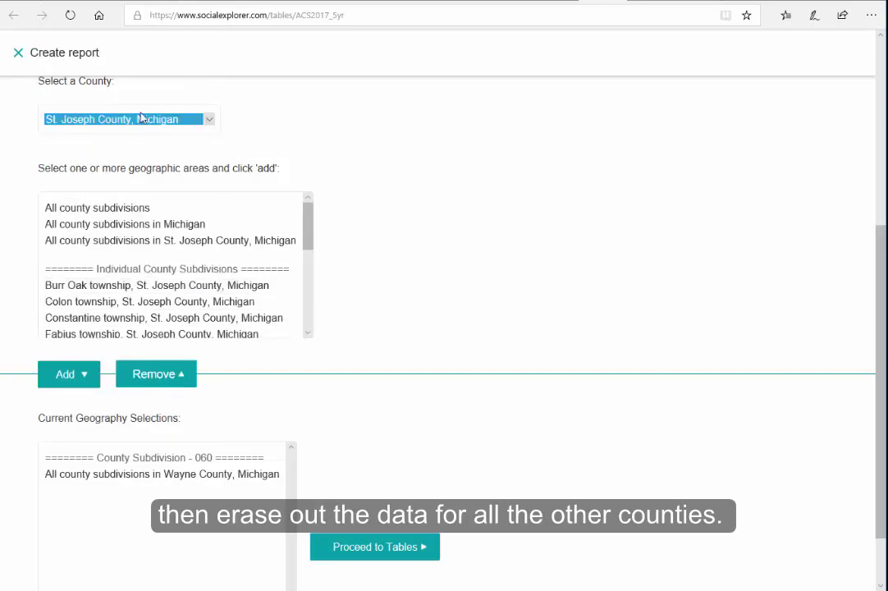
{"action": "left_click", "coordinate": [122, 119]}
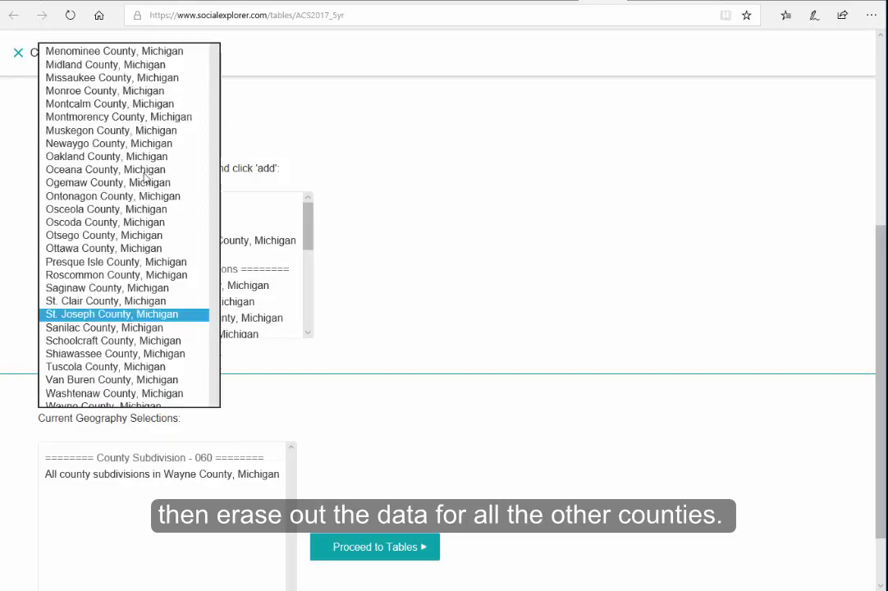
{"action": "left_click", "coordinate": [131, 300]}
{"action": "left_click", "coordinate": [104, 242]}
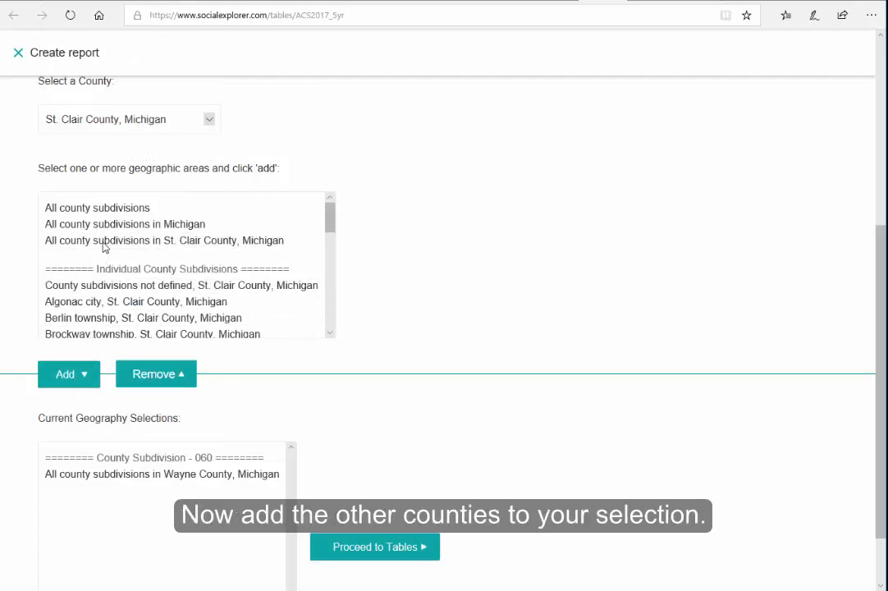
{"action": "left_click", "coordinate": [104, 244]}
{"action": "left_click", "coordinate": [70, 376]}
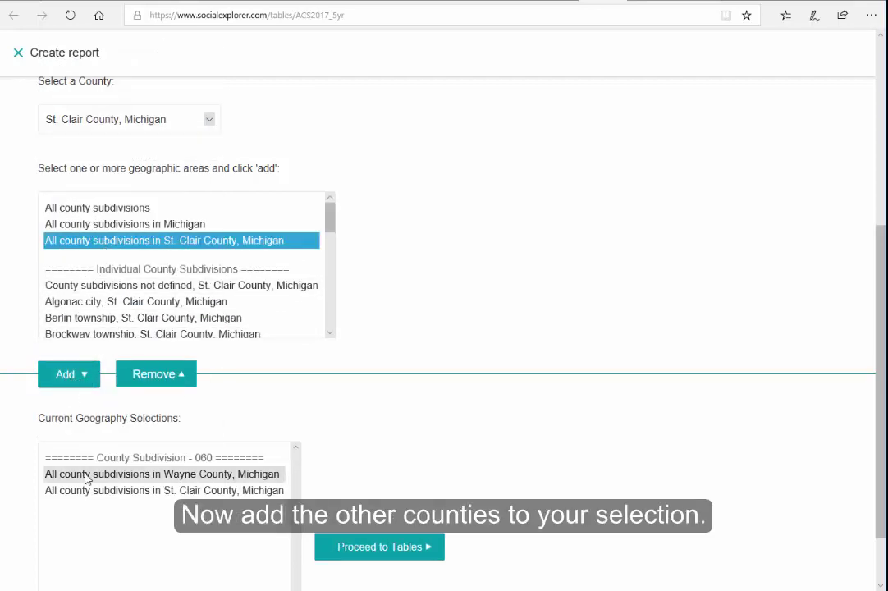
- Add all county subdivisions of Oakland County, Michigan
{"action": "left_click", "coordinate": [130, 123]}
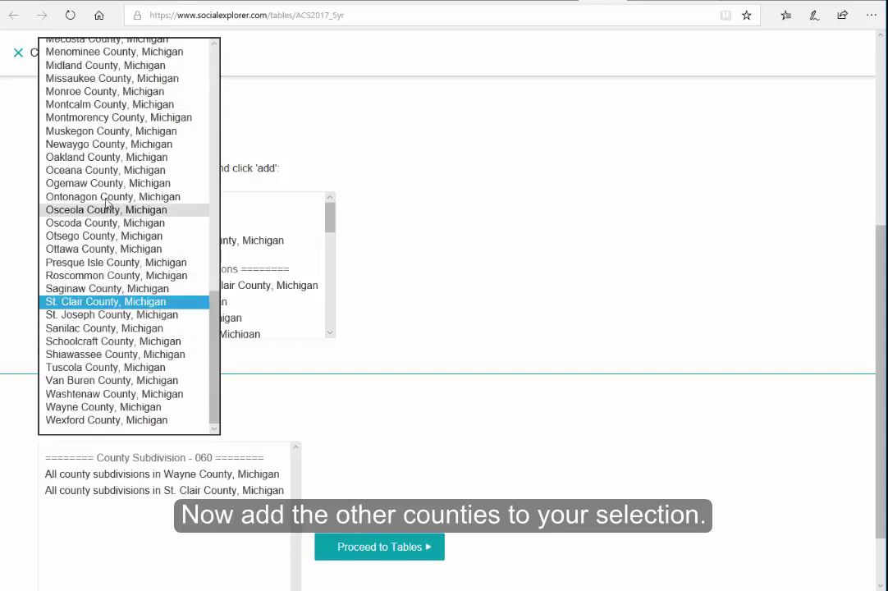
{"action": "left_click", "coordinate": [99, 161]}
{"action": "left_click", "coordinate": [99, 161]}
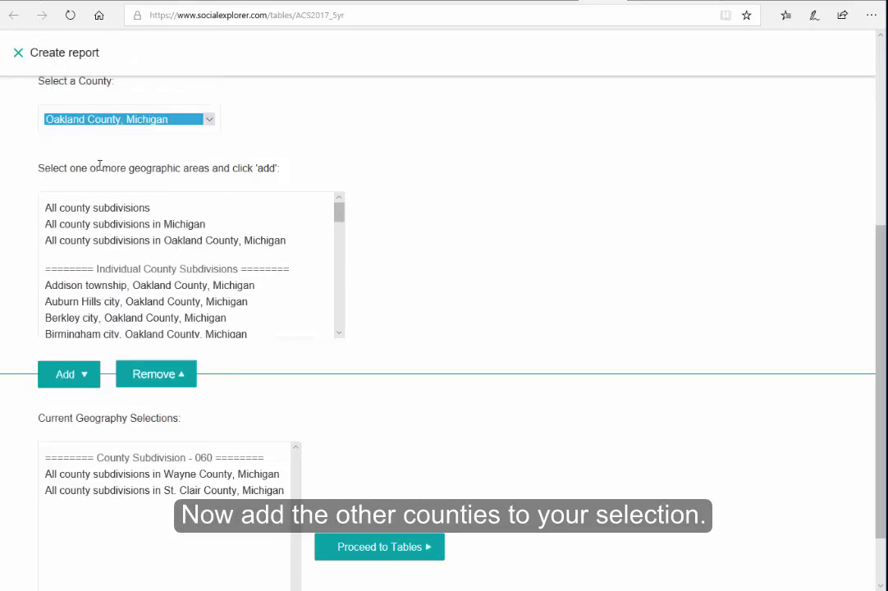
{"action": "left_click", "coordinate": [95, 242]}
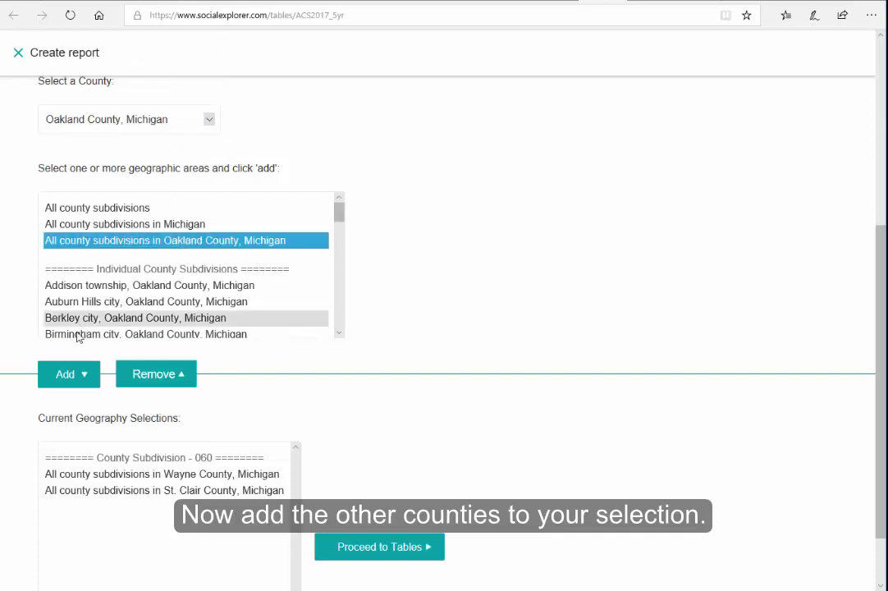
{"action": "left_click", "coordinate": [48, 378]}
- Add all county subdivisions of Macomb County, Michigan
{"action": "left_click", "coordinate": [100, 119]}
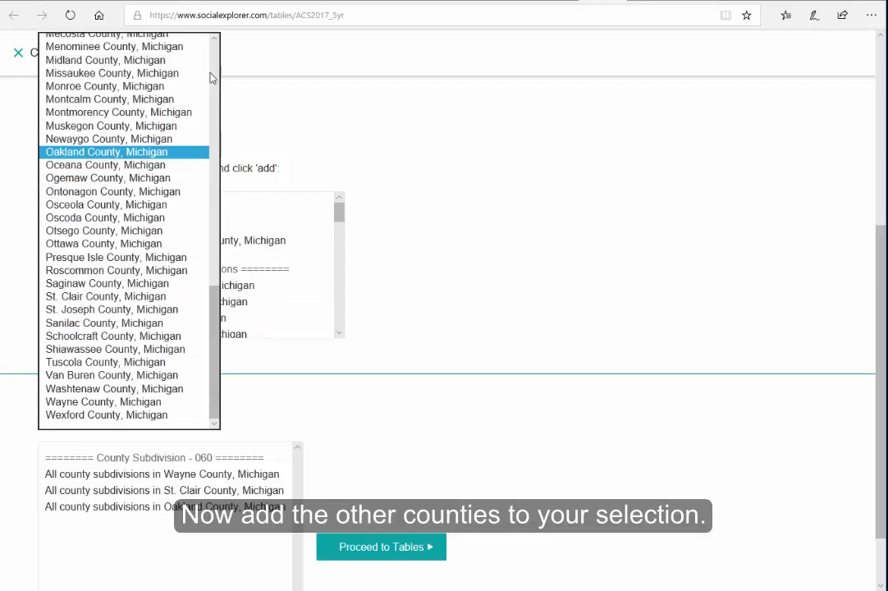
{"action": "left_click", "coordinate": [212, 43]}
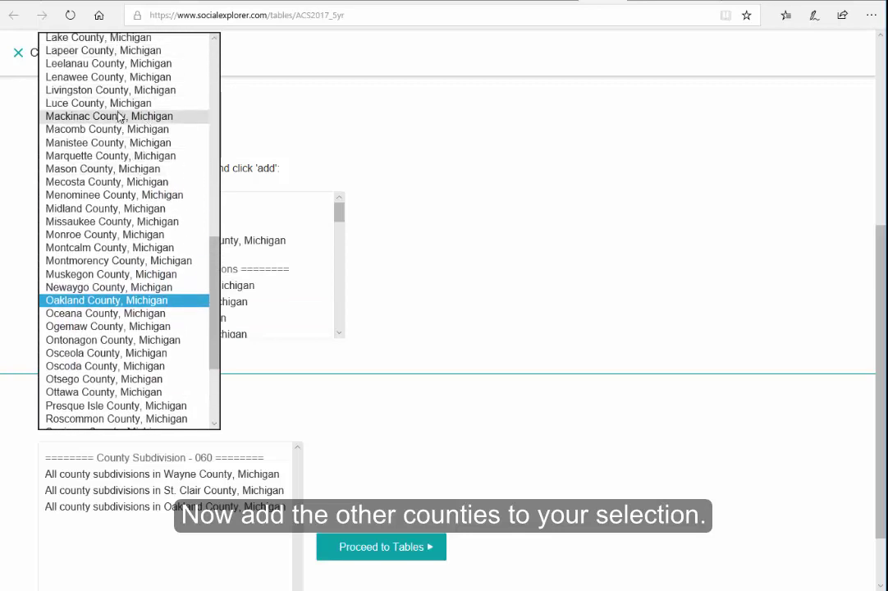
{"action": "left_click", "coordinate": [92, 133]}
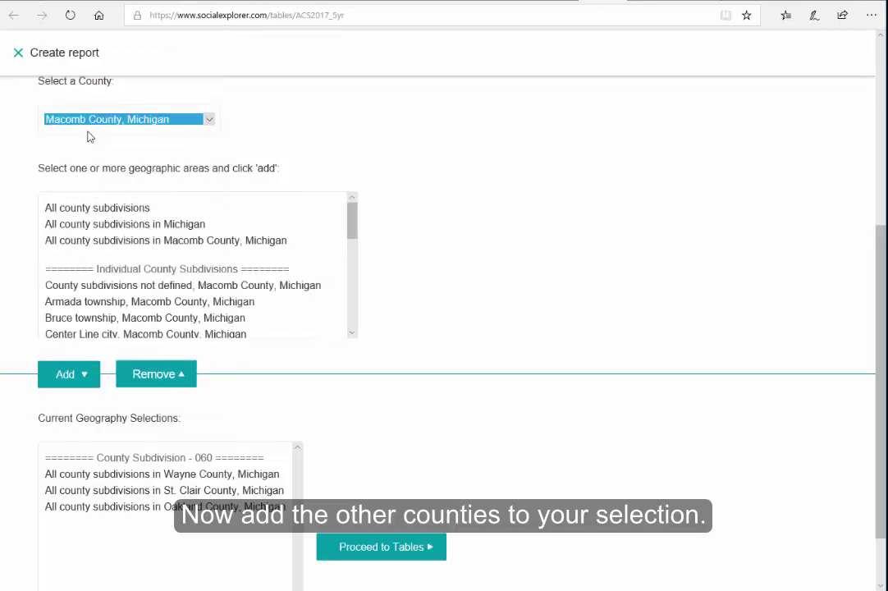
{"action": "left_click", "coordinate": [68, 375]}
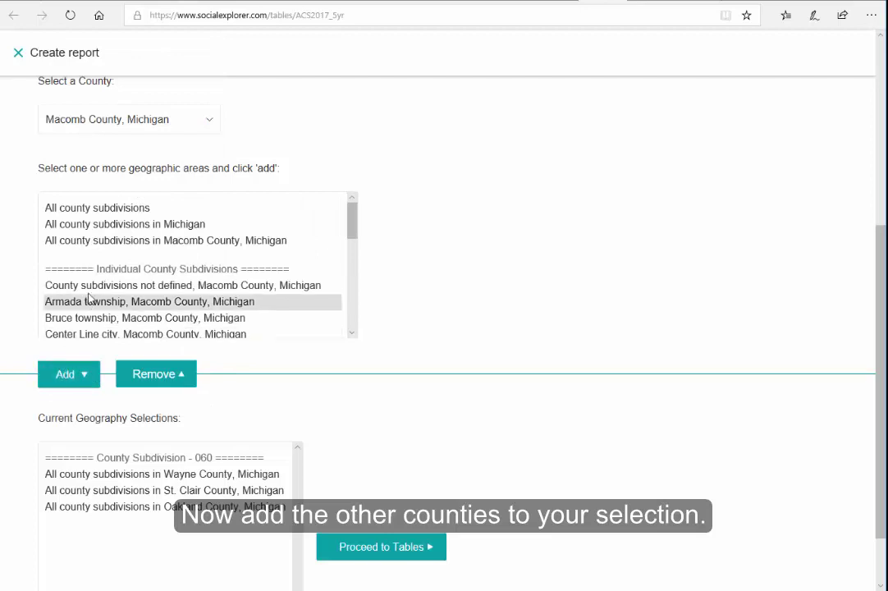
{"action": "left_click", "coordinate": [109, 239]}
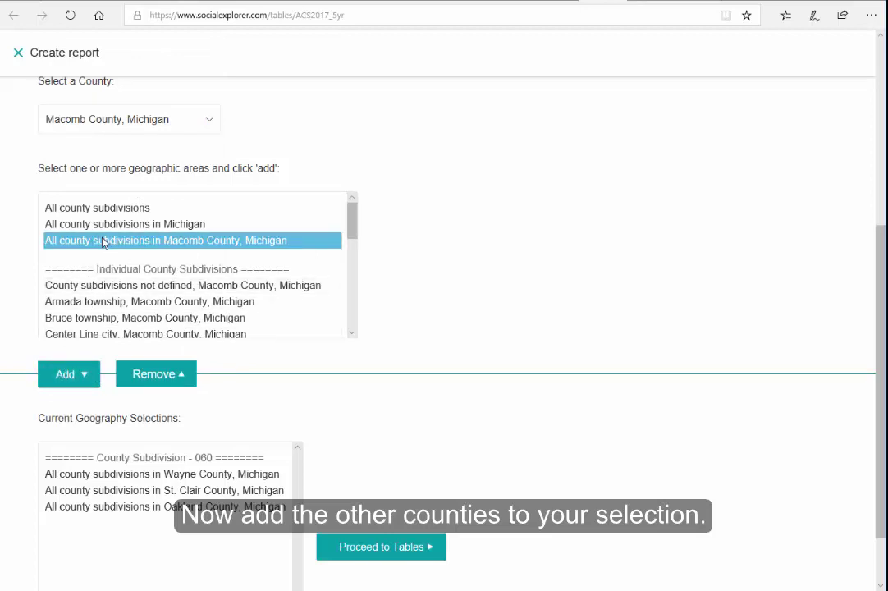
{"action": "left_click", "coordinate": [61, 376]}
- Add all county subdivisions of Livingston County, Michigan
{"action": "left_click", "coordinate": [155, 119]}
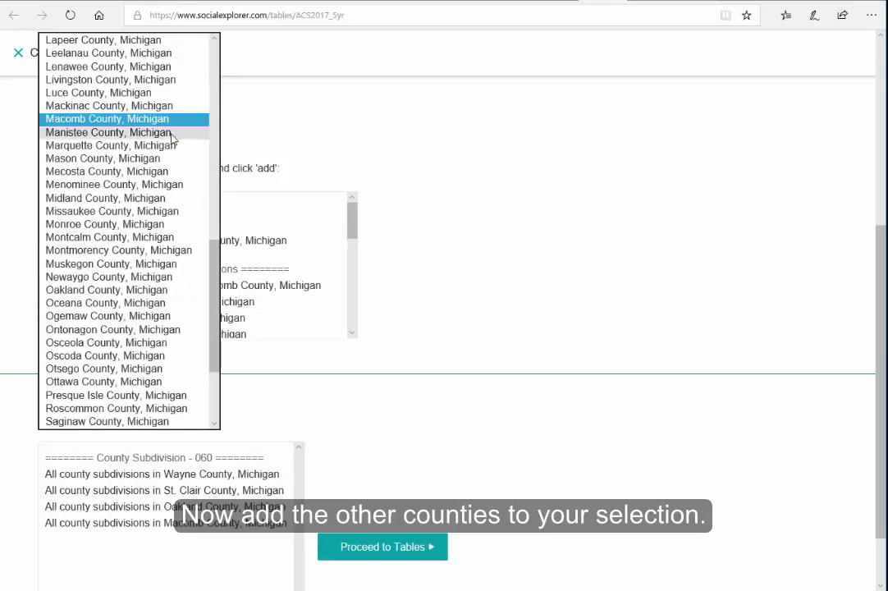
{"action": "left_click_drag", "start_coordinate": [211, 271], "coordinate": [205, 212]}
{"action": "left_click", "coordinate": [105, 268]}
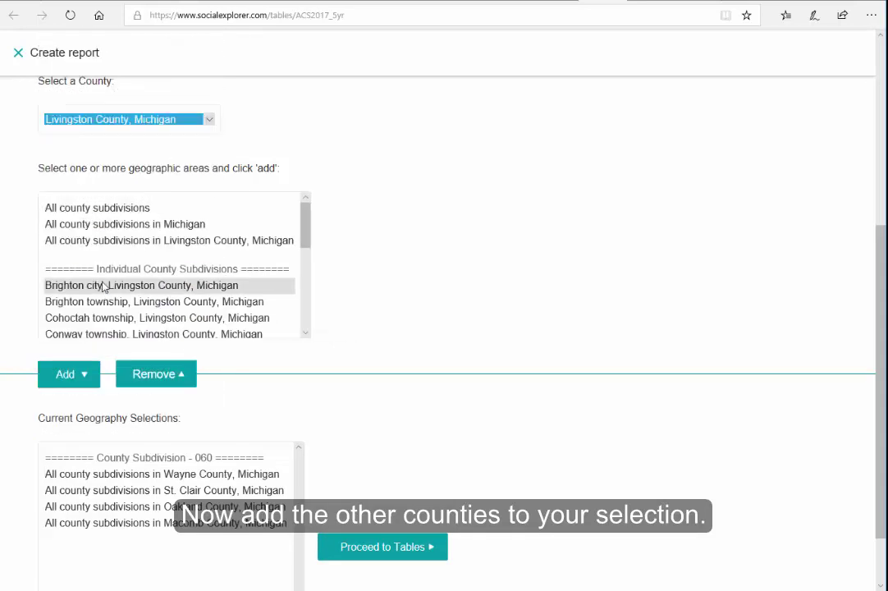
{"action": "left_click", "coordinate": [107, 241]}
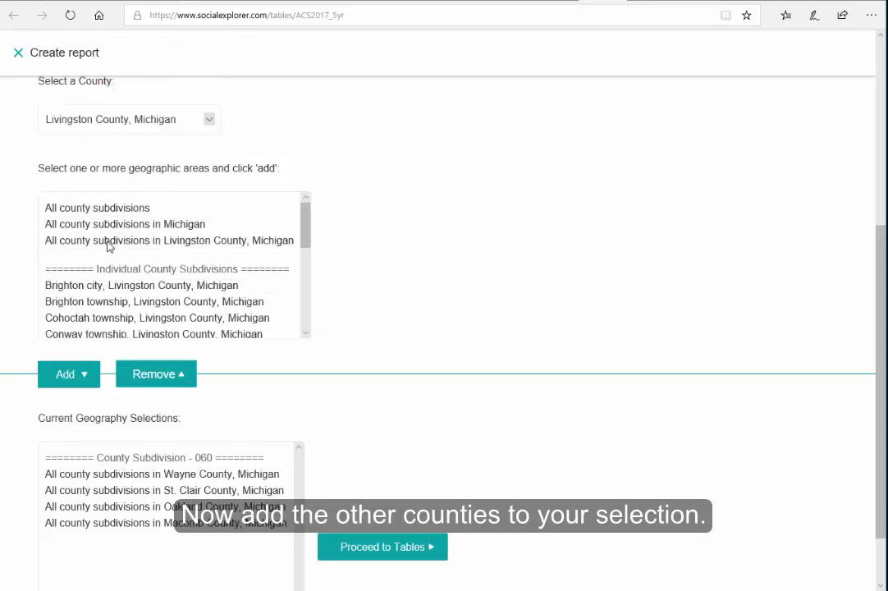
{"action": "left_click", "coordinate": [80, 373]}
- Add all Lapeer County subdivisions and proceed to the Tables step
{"action": "left_click", "coordinate": [125, 119]}
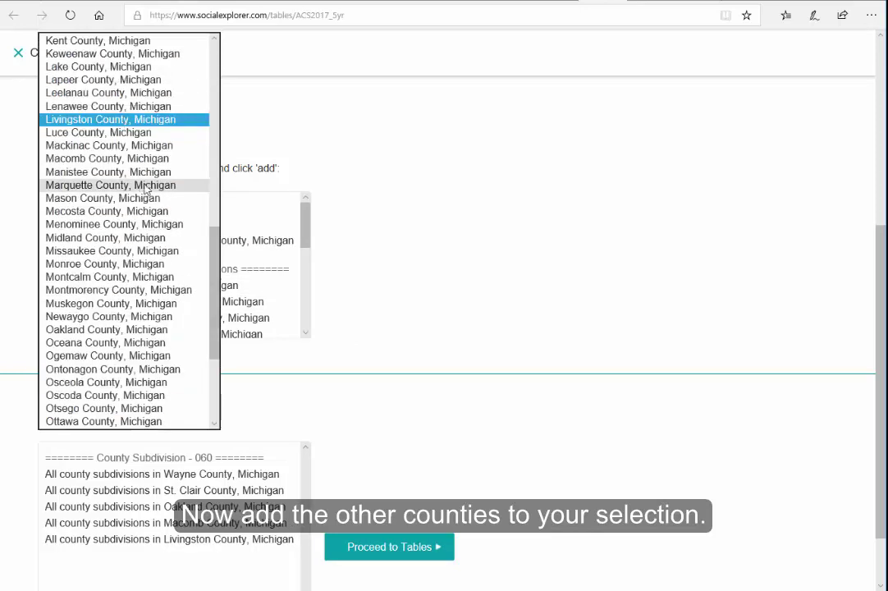
{"action": "left_click", "coordinate": [121, 80]}
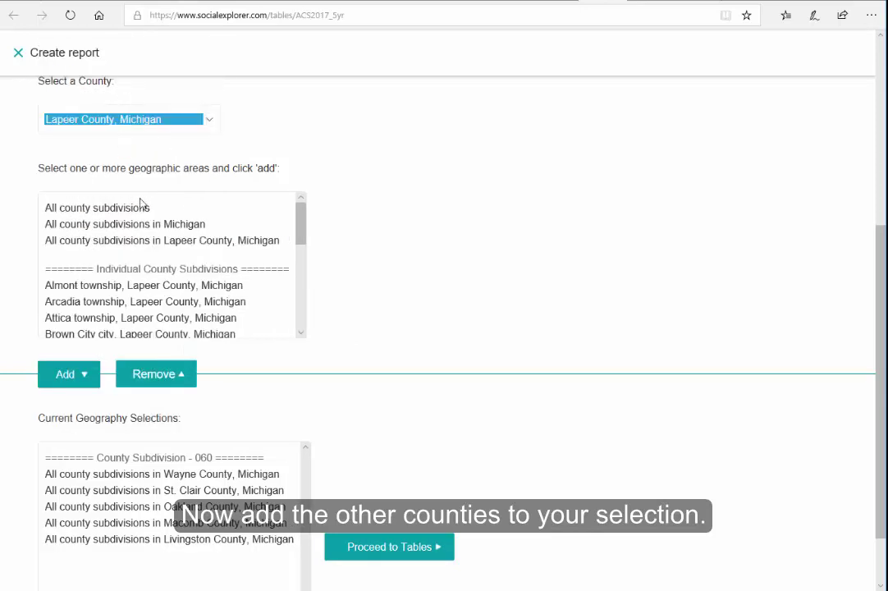
{"action": "left_click", "coordinate": [61, 376]}
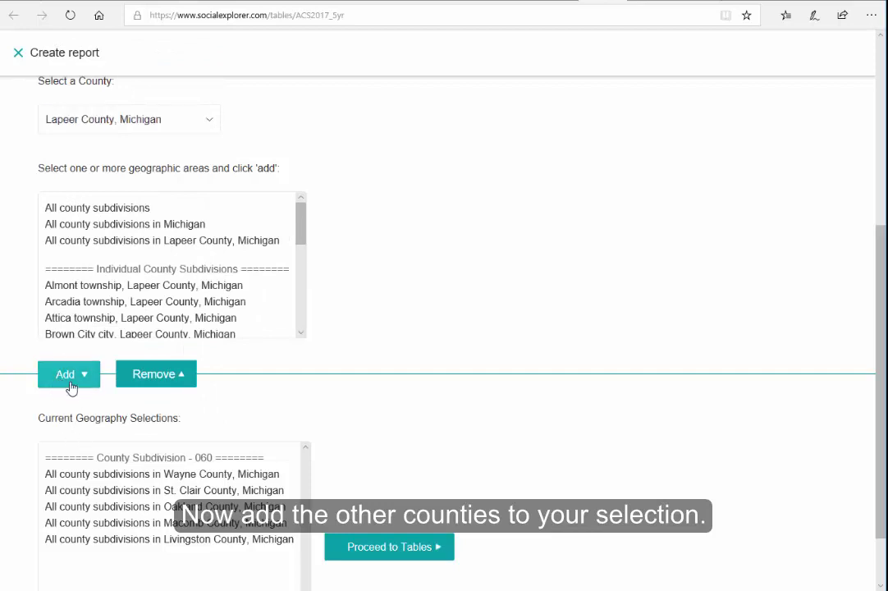
{"action": "left_click", "coordinate": [110, 241]}
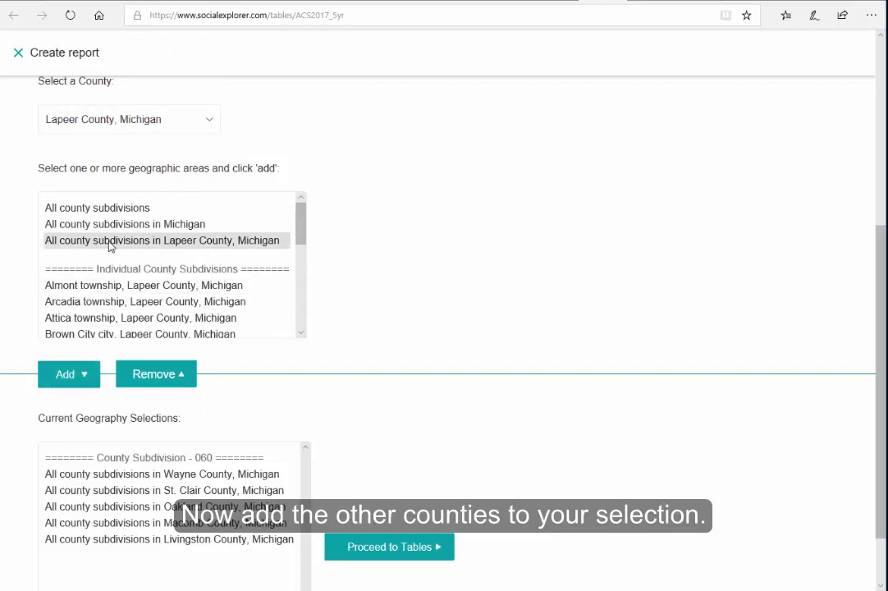
{"action": "left_click", "coordinate": [61, 381]}
{"action": "left_click", "coordinate": [426, 546]}
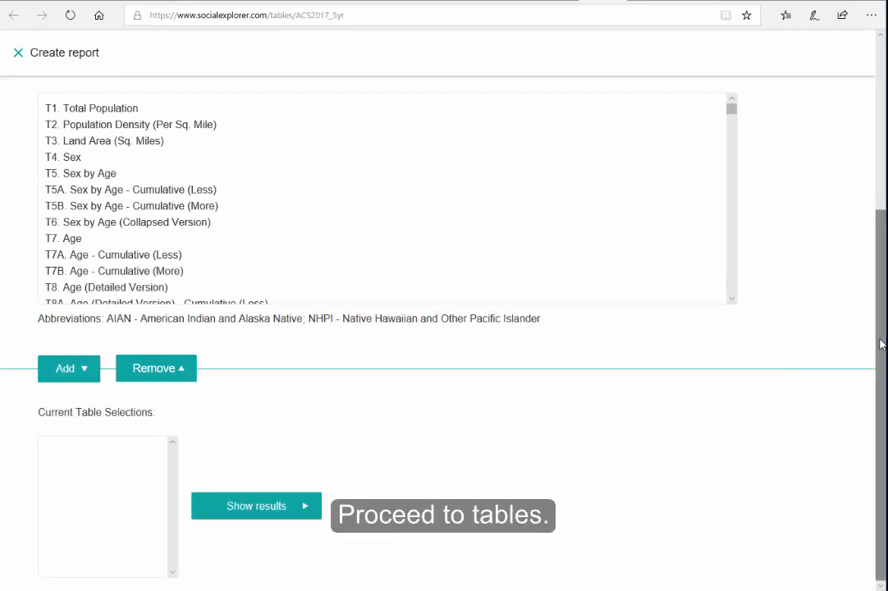
- Select T1. Total Population in List Tables and add it to the table selections
{"action": "scroll", "coordinate": [849, 247], "scroll_direction": "up", "scroll_amount": 3}
{"action": "left_click", "coordinate": [137, 319]}
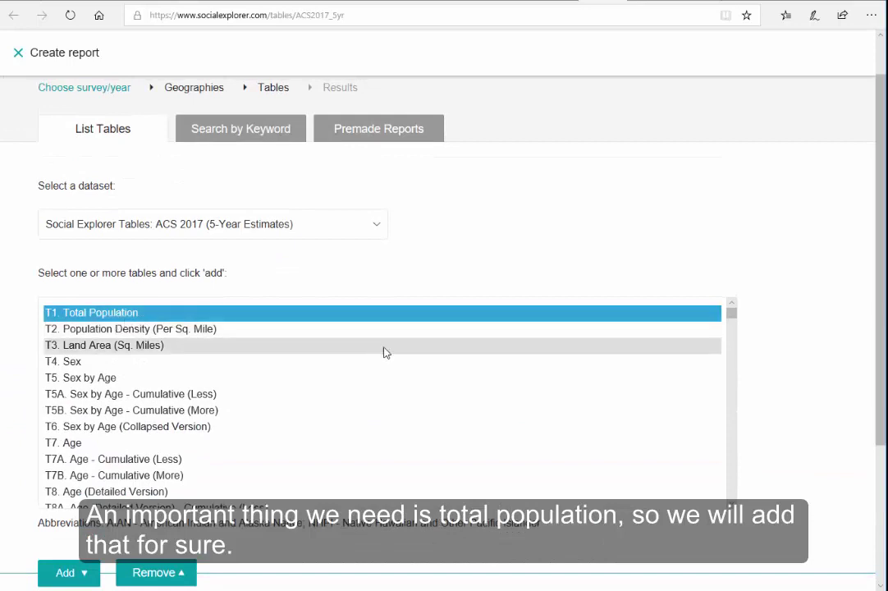
{"action": "scroll", "coordinate": [869, 395], "scroll_direction": "down", "scroll_amount": 1}
{"action": "scroll", "coordinate": [867, 401], "scroll_direction": "down", "scroll_amount": 1}
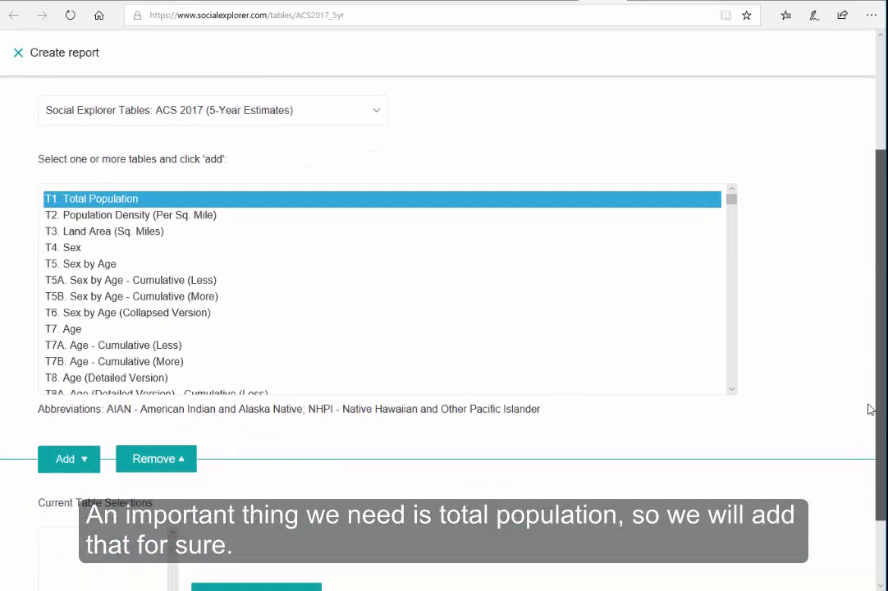
{"action": "left_click", "coordinate": [65, 461]}
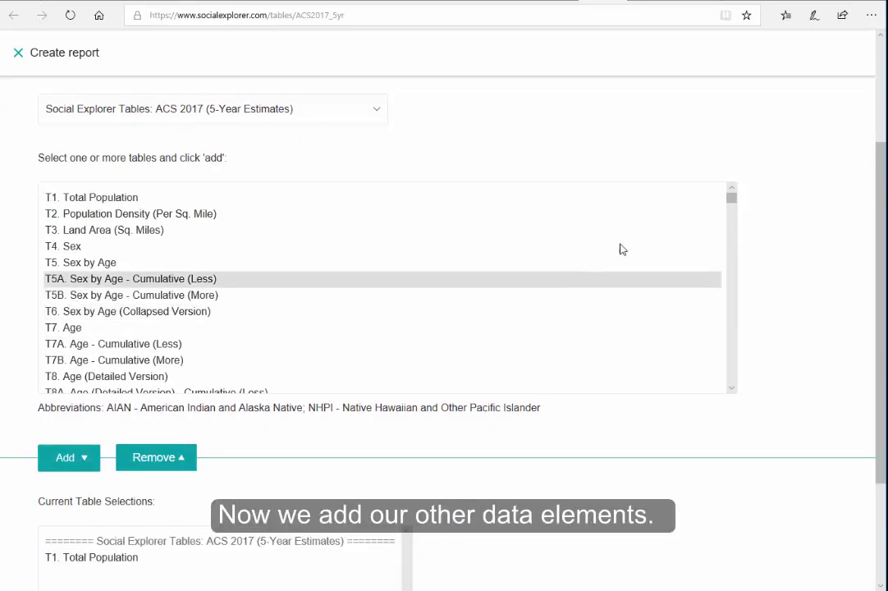
{"action": "left_click_drag", "start_coordinate": [732, 205], "coordinate": [729, 244]}
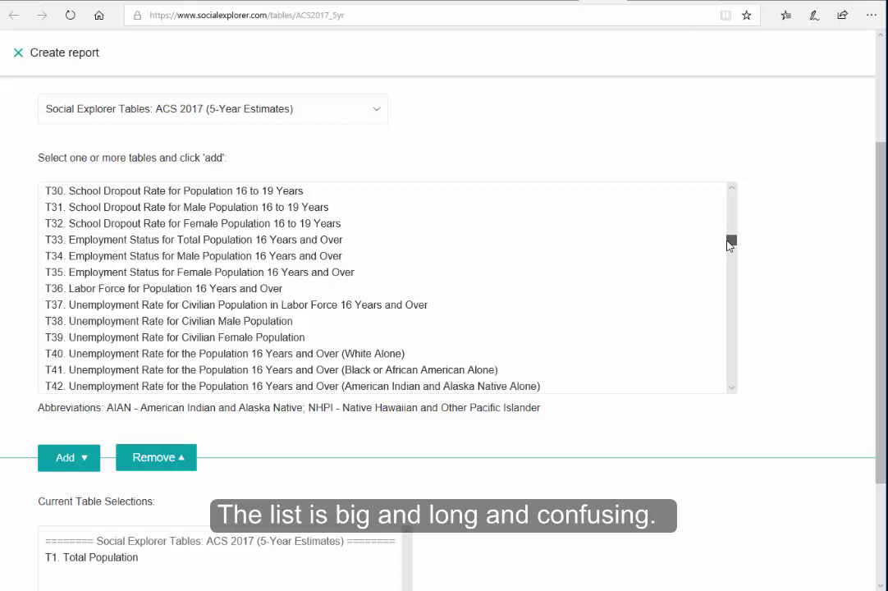
{"action": "left_click_drag", "start_coordinate": [729, 244], "coordinate": [722, 175]}
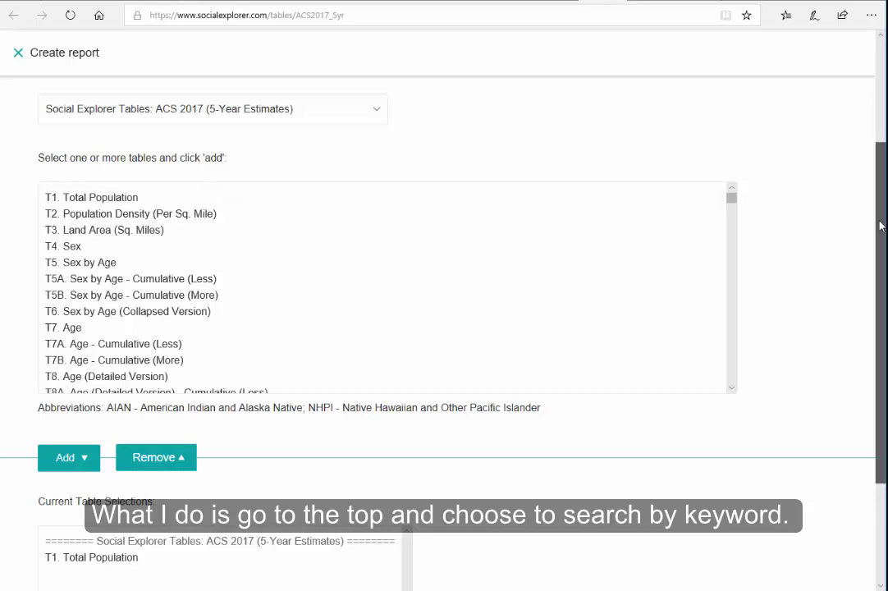
{"action": "left_click_drag", "start_coordinate": [874, 224], "coordinate": [769, 180]}
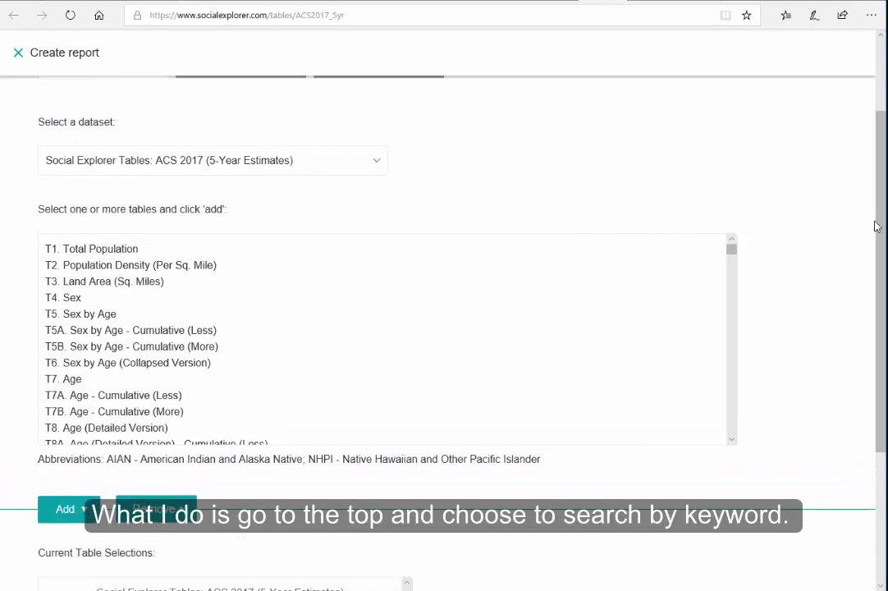
{"action": "scroll", "coordinate": [875, 211], "scroll_direction": "up", "scroll_amount": 1}
{"action": "scroll", "coordinate": [874, 211], "scroll_direction": "up", "scroll_amount": 1}
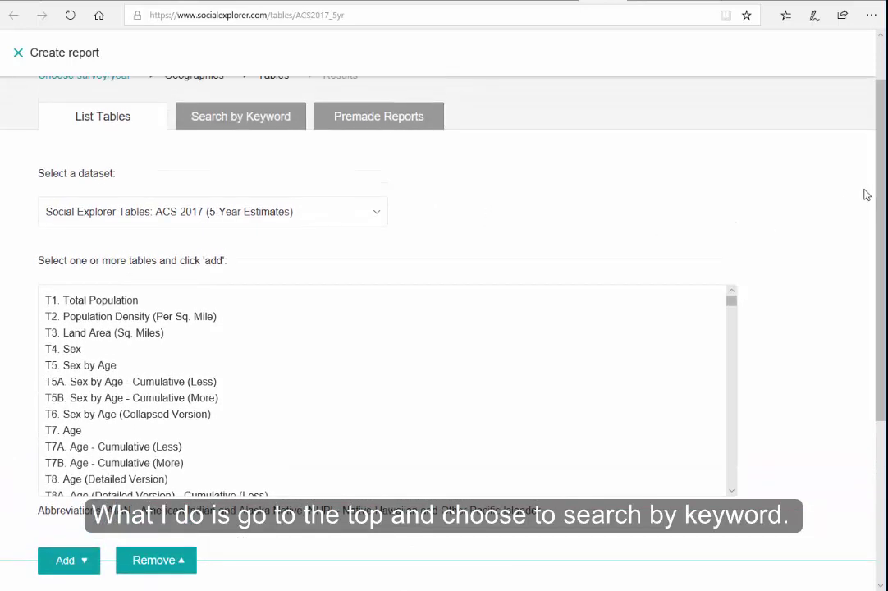
- Search tables for 'median income' and add T57. Median Household Income to the selections
{"action": "left_click", "coordinate": [221, 121]}
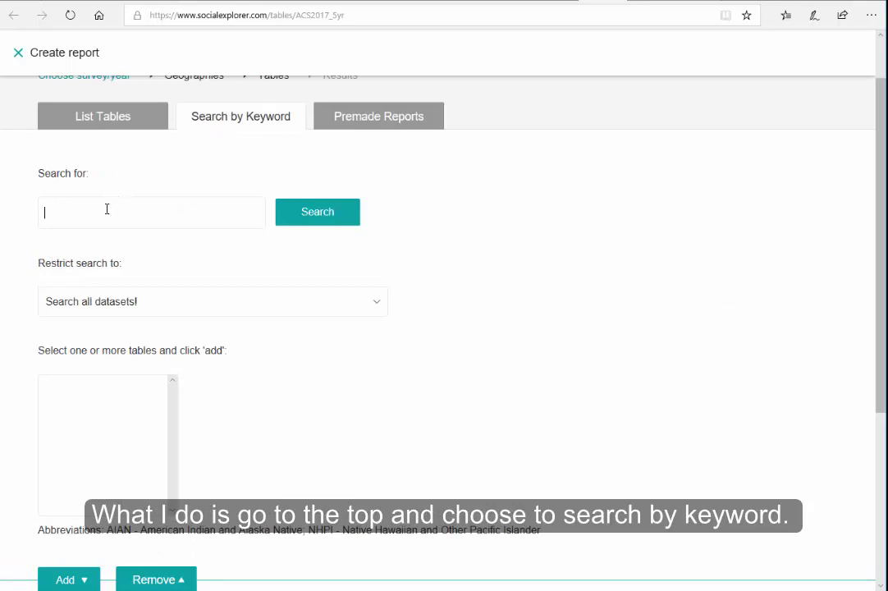
{"action": "type", "text": "median"}
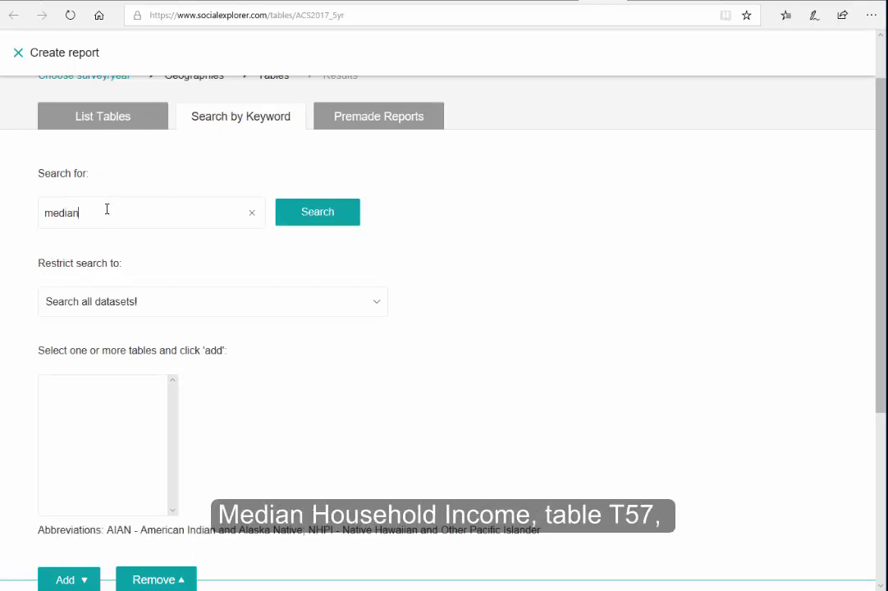
{"action": "type", "text": " income"}
{"action": "key", "text": "Return"}
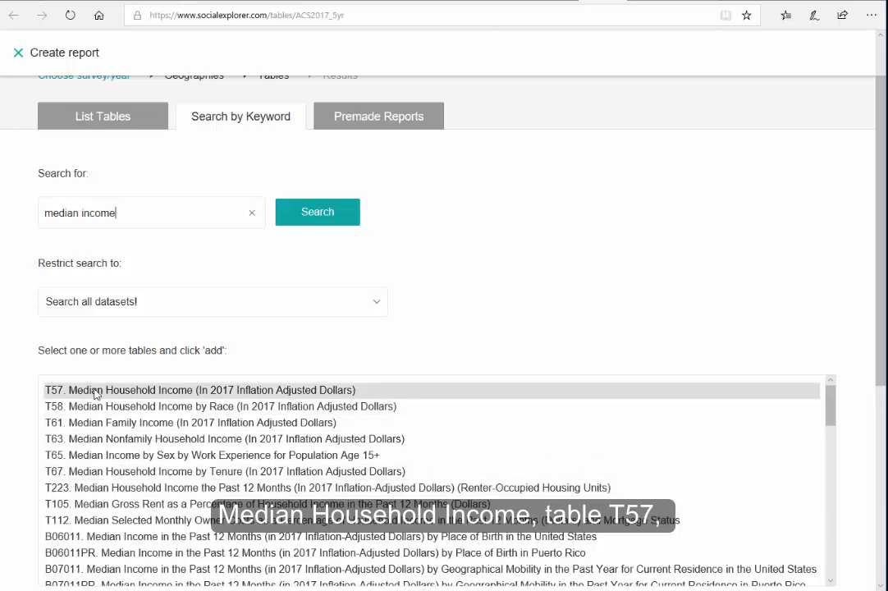
{"action": "left_click", "coordinate": [190, 392]}
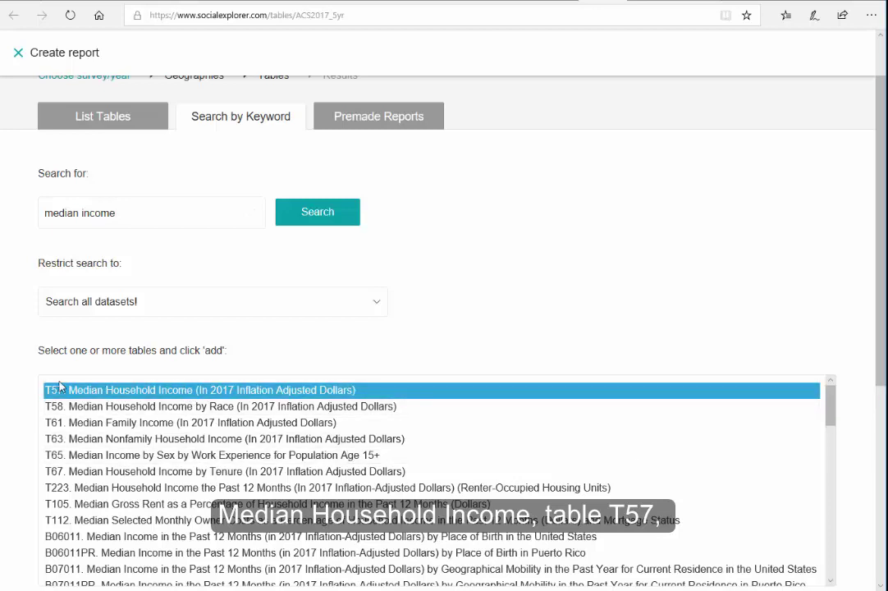
{"action": "scroll", "coordinate": [882, 304], "scroll_direction": "down", "scroll_amount": 2}
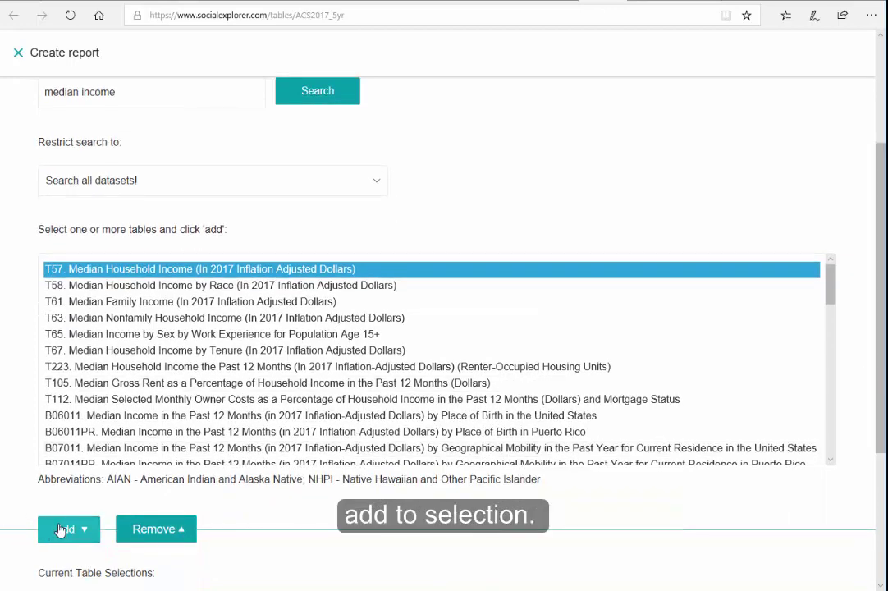
{"action": "left_click", "coordinate": [60, 530]}
{"action": "scroll", "coordinate": [871, 512], "scroll_direction": "down", "scroll_amount": 2}
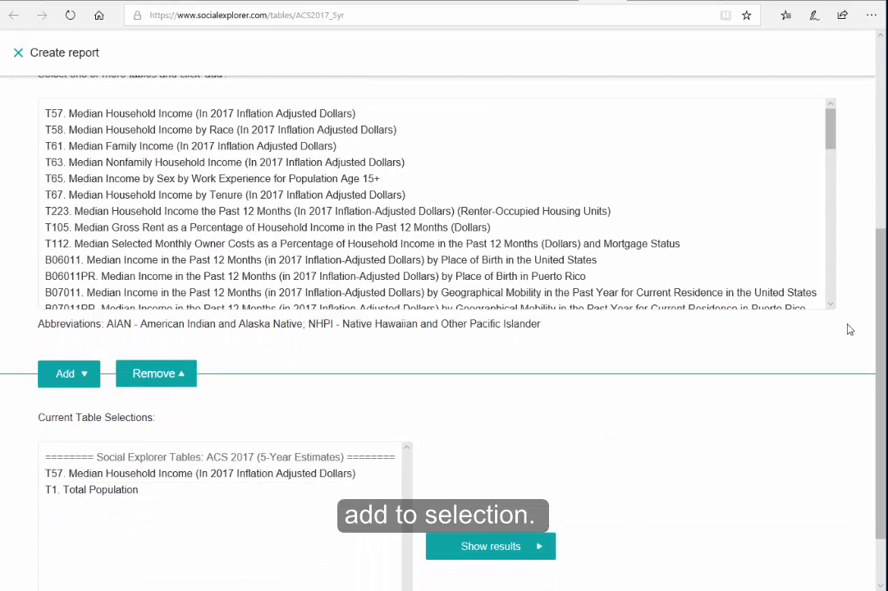
{"action": "scroll", "coordinate": [872, 220], "scroll_direction": "up", "scroll_amount": 3}
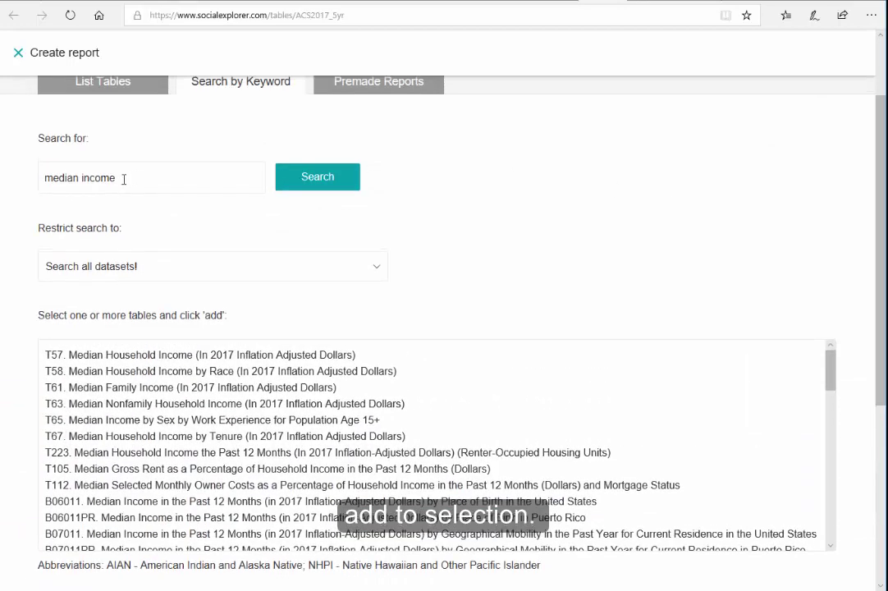
- Search for 'educational' and add T150. Highest Educational Attainment for Population 25 Years and Over
{"action": "triple_click", "coordinate": [121, 180]}
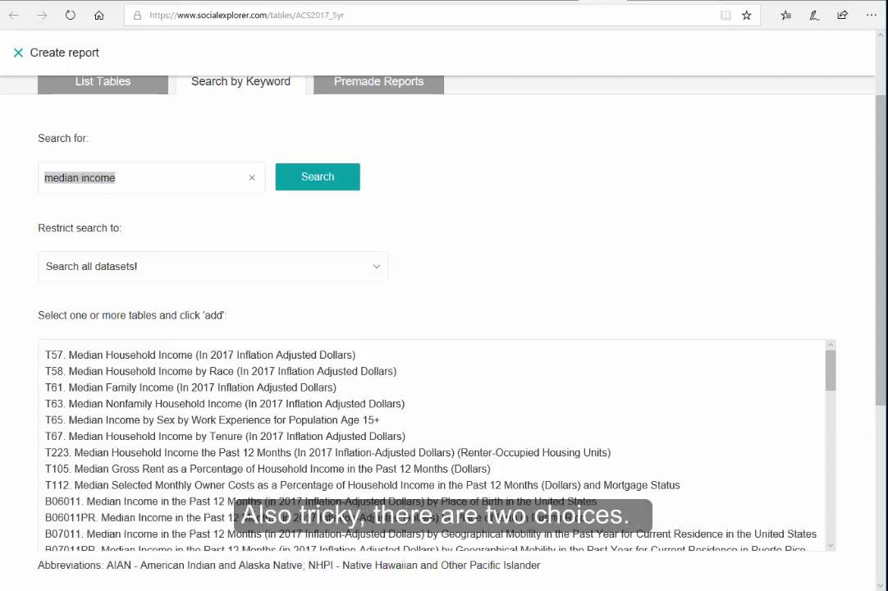
{"action": "type", "text": "educ"}
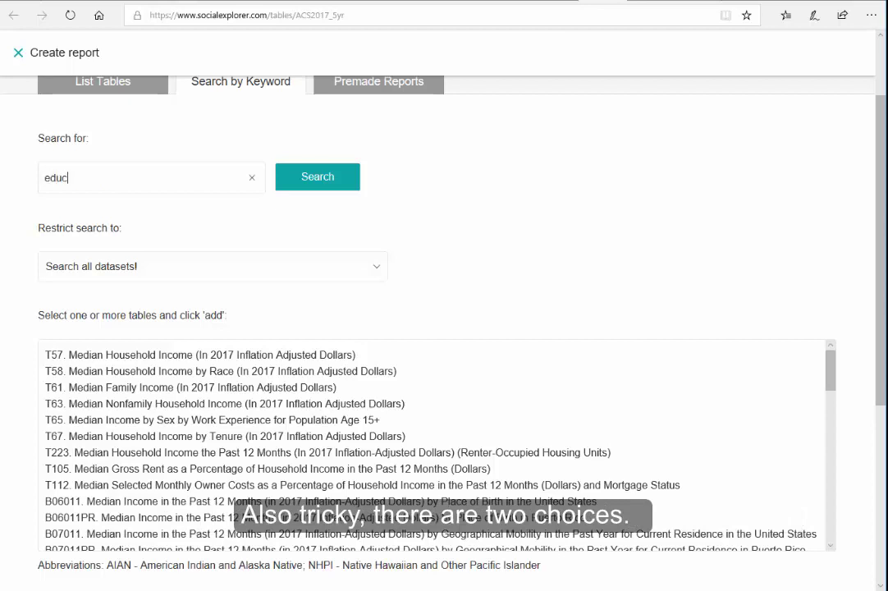
{"action": "type", "text": "ational"}
{"action": "key", "text": "Return"}
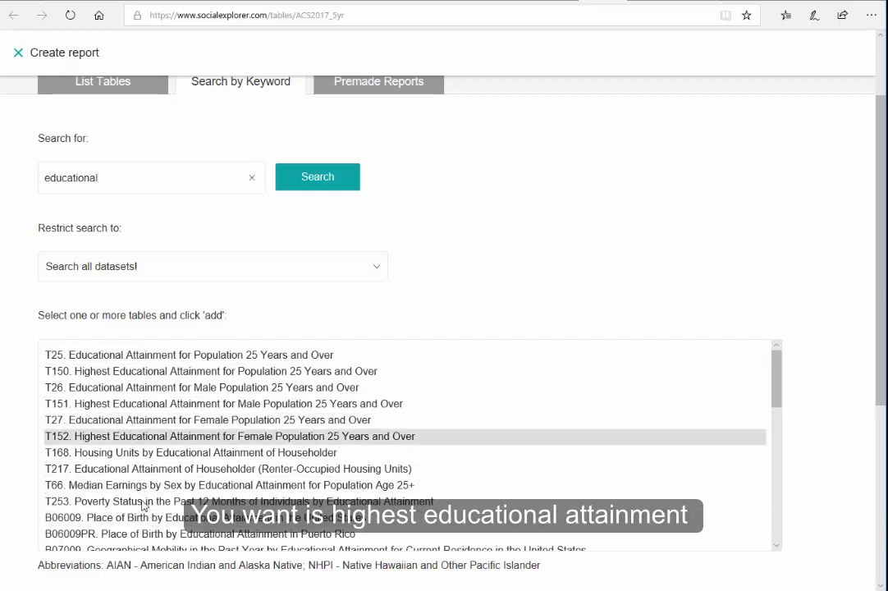
{"action": "left_click", "coordinate": [112, 374]}
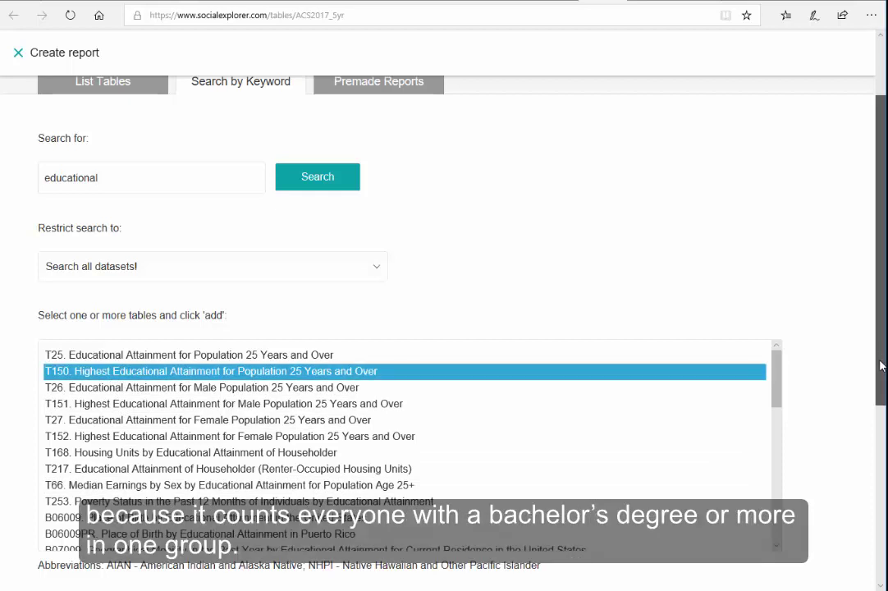
{"action": "scroll", "coordinate": [883, 359], "scroll_direction": "down", "scroll_amount": 1}
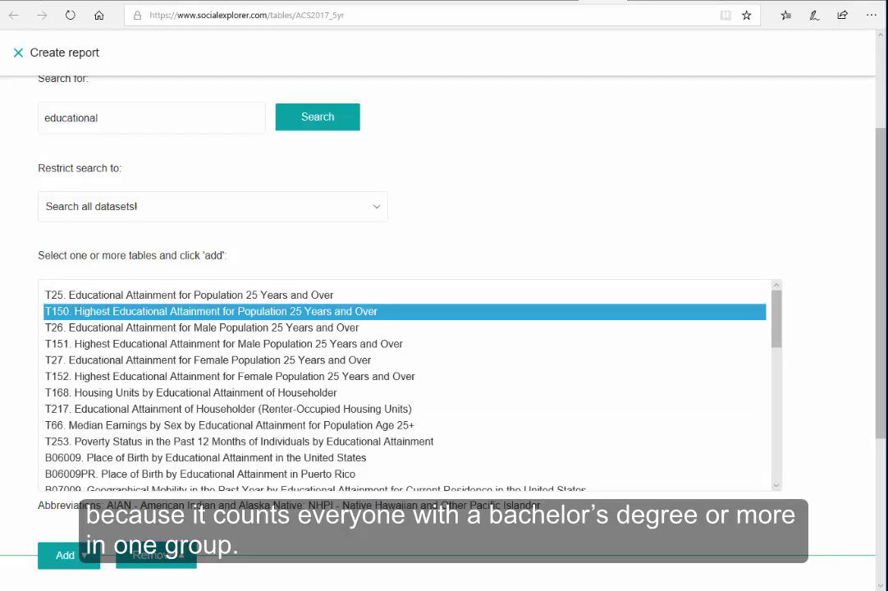
{"action": "left_click", "coordinate": [65, 555]}
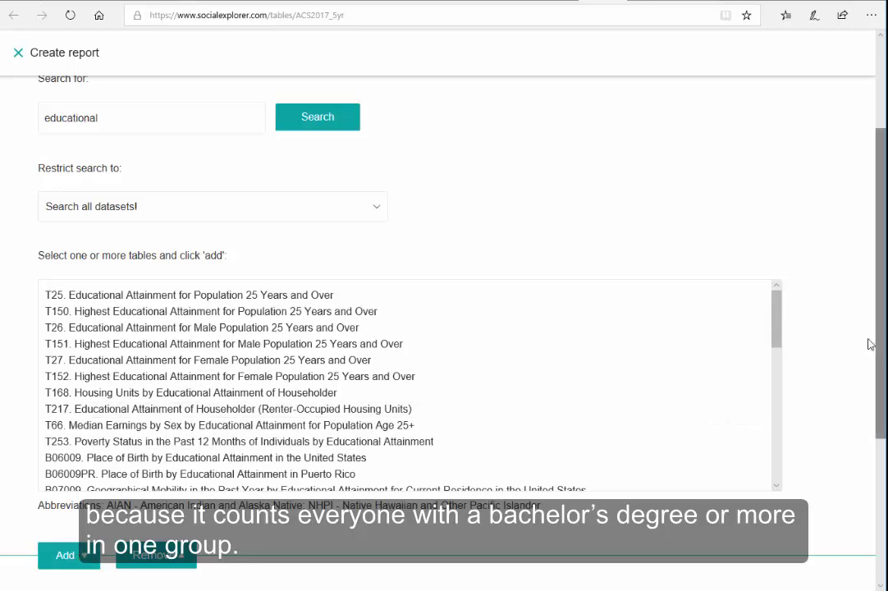
{"action": "scroll", "coordinate": [870, 344], "scroll_direction": "down", "scroll_amount": 3}
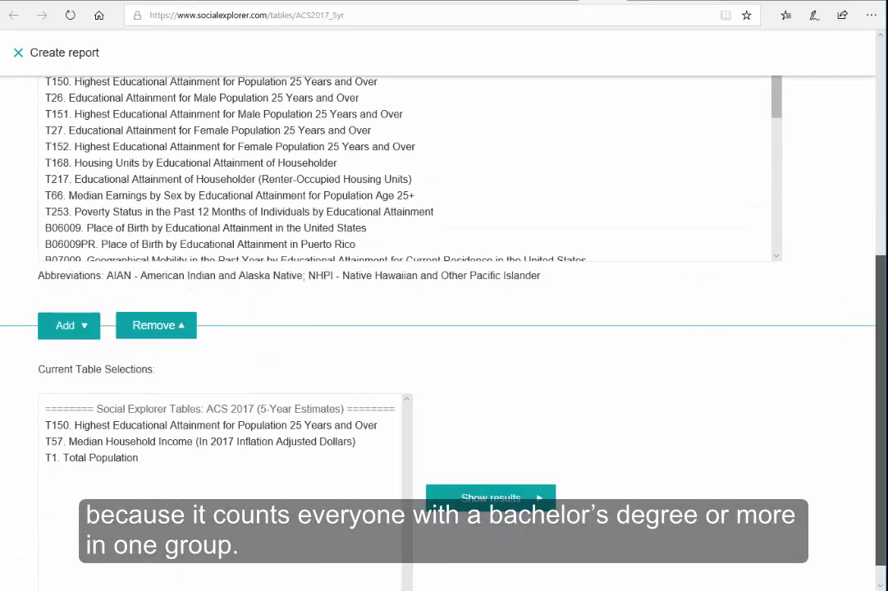
{"action": "scroll", "coordinate": [858, 333], "scroll_direction": "up", "scroll_amount": 3}
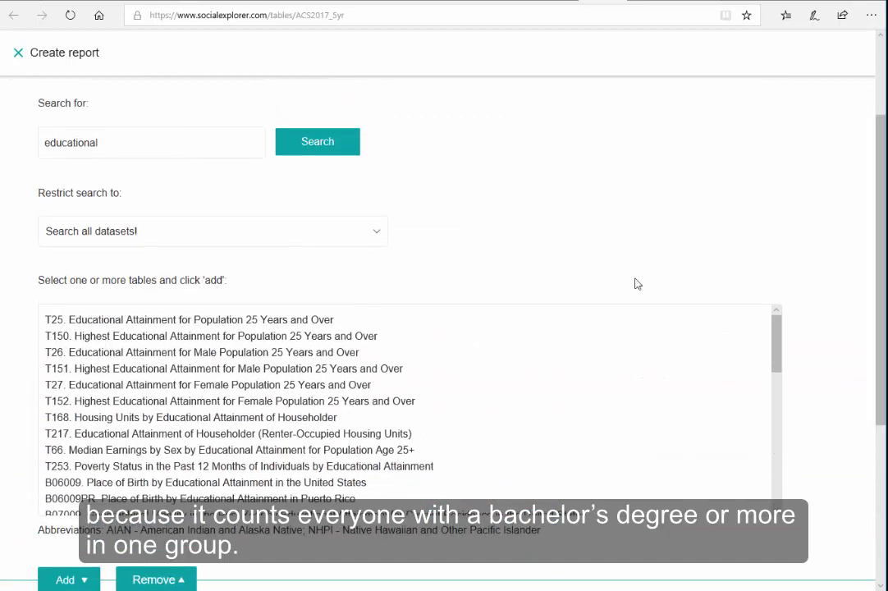
- Search for 'occupation', select T50. Occupation for Employed Civilian Population 16+, and review the other results
{"action": "left_click", "coordinate": [92, 142]}
{"action": "double_click", "coordinate": [92, 142]}
{"action": "type", "text": "occupation"}
{"action": "key", "text": "Return"}
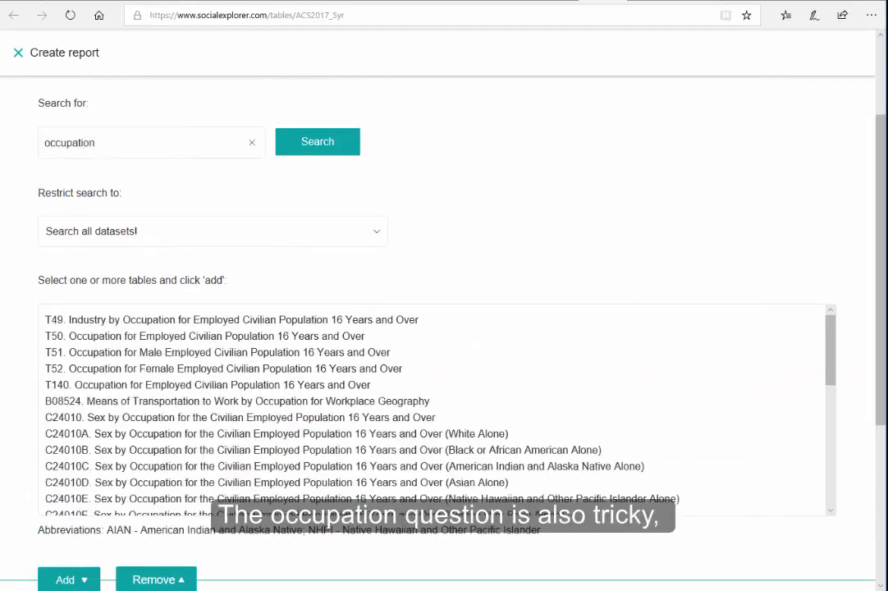
{"action": "left_click", "coordinate": [95, 338]}
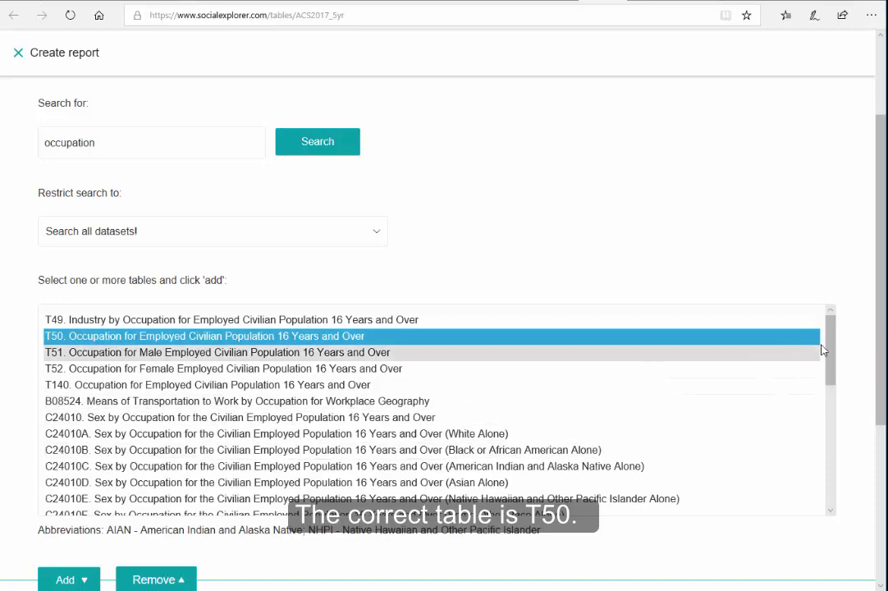
{"action": "left_click_drag", "start_coordinate": [828, 357], "coordinate": [753, 459]}
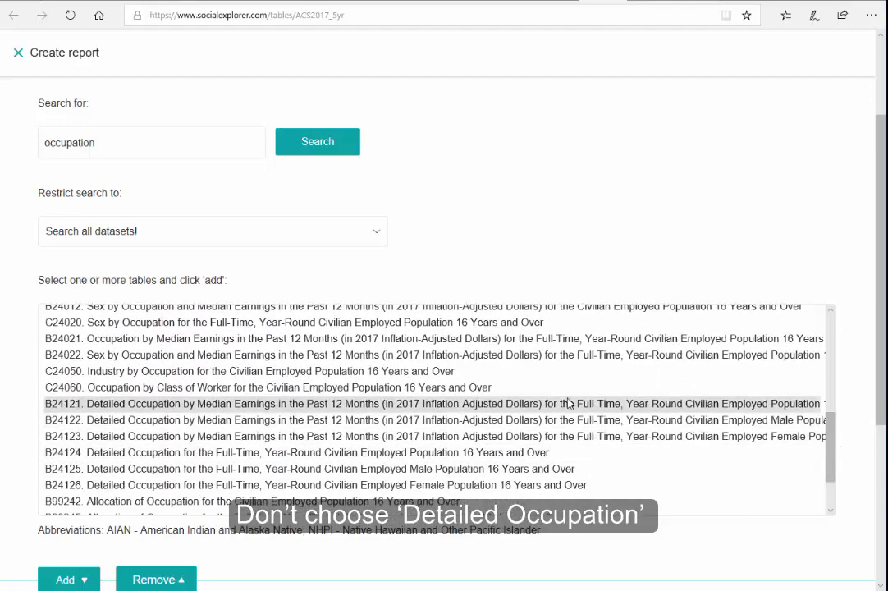
{"action": "left_click_drag", "start_coordinate": [833, 444], "coordinate": [826, 357]}
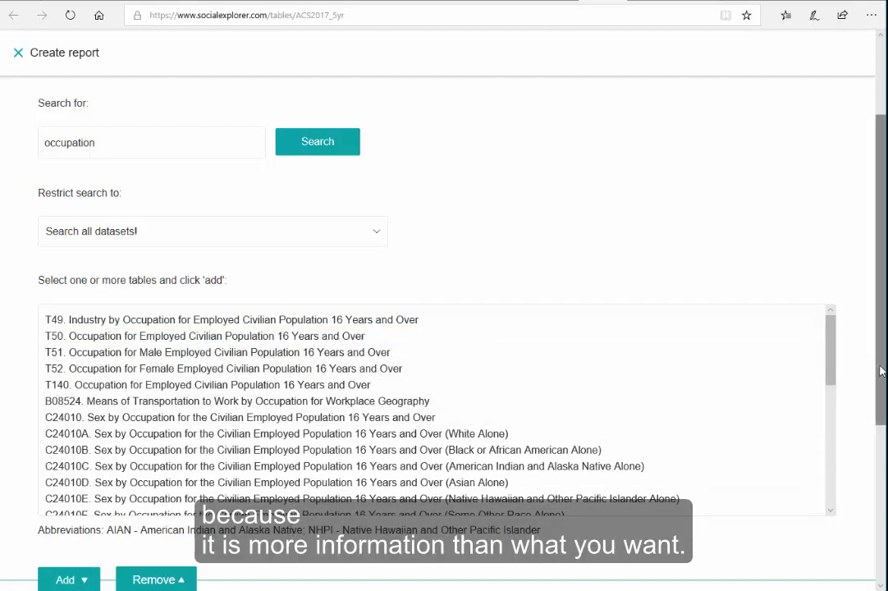
{"action": "left_click_drag", "start_coordinate": [879, 367], "coordinate": [852, 264]}
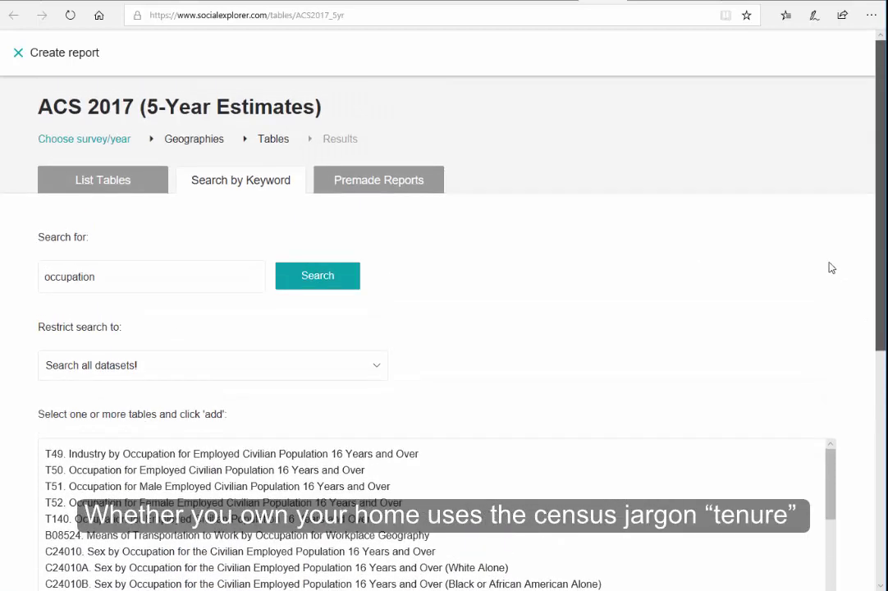
- Replace the search term with 'tenure', search, and select the T94. Tenure table
{"action": "double_click", "coordinate": [98, 277]}
{"action": "type", "text": "tens"}
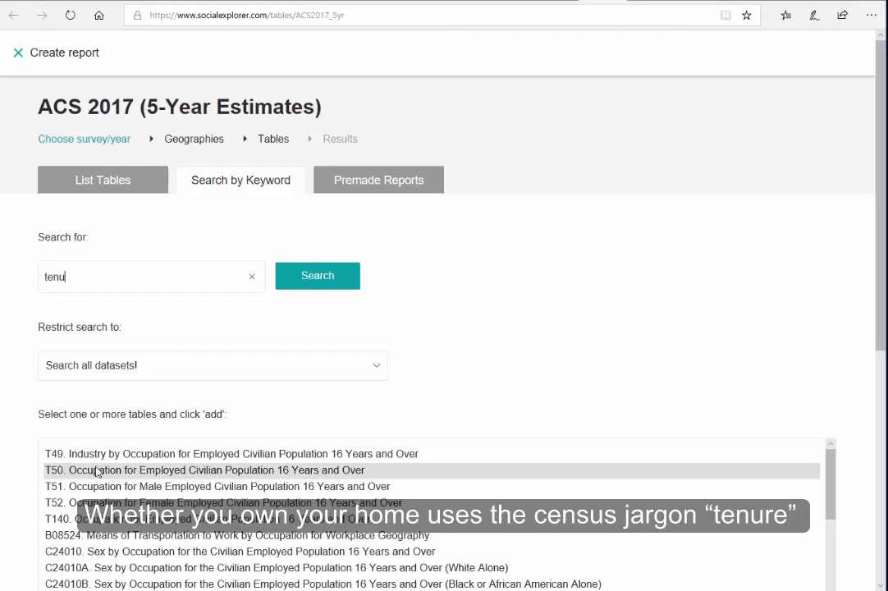
{"action": "type", "text": "re"}
{"action": "left_click", "coordinate": [302, 284]}
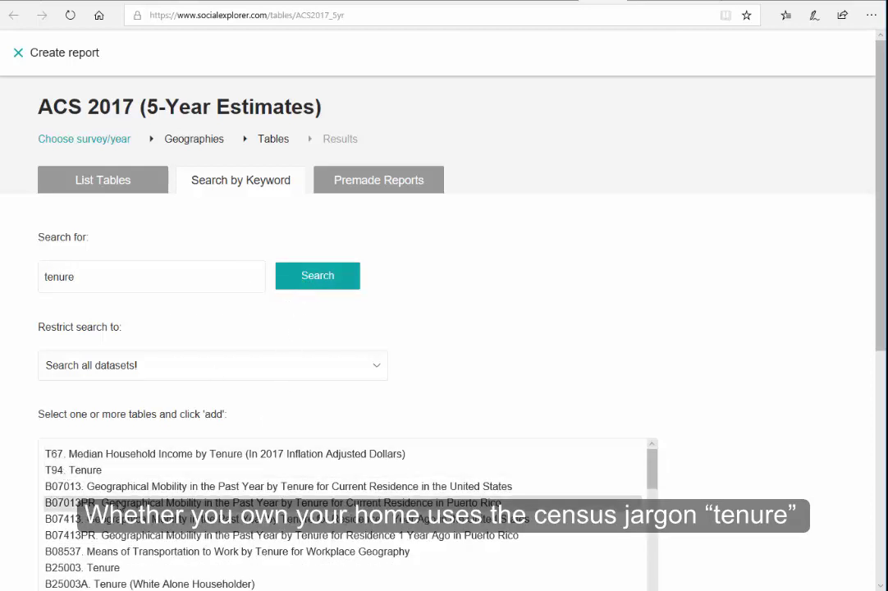
{"action": "left_click", "coordinate": [88, 475]}
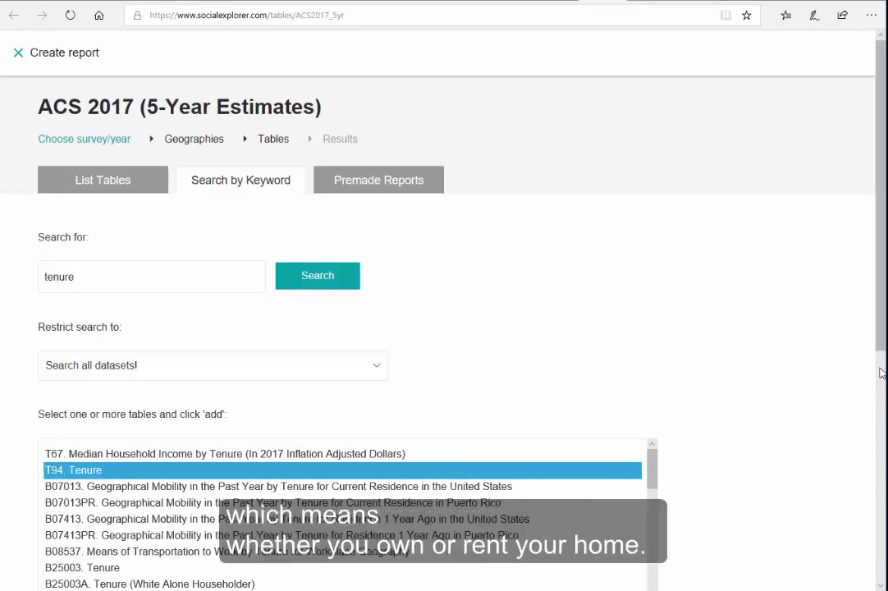
{"action": "left_click_drag", "start_coordinate": [880, 344], "coordinate": [880, 459]}
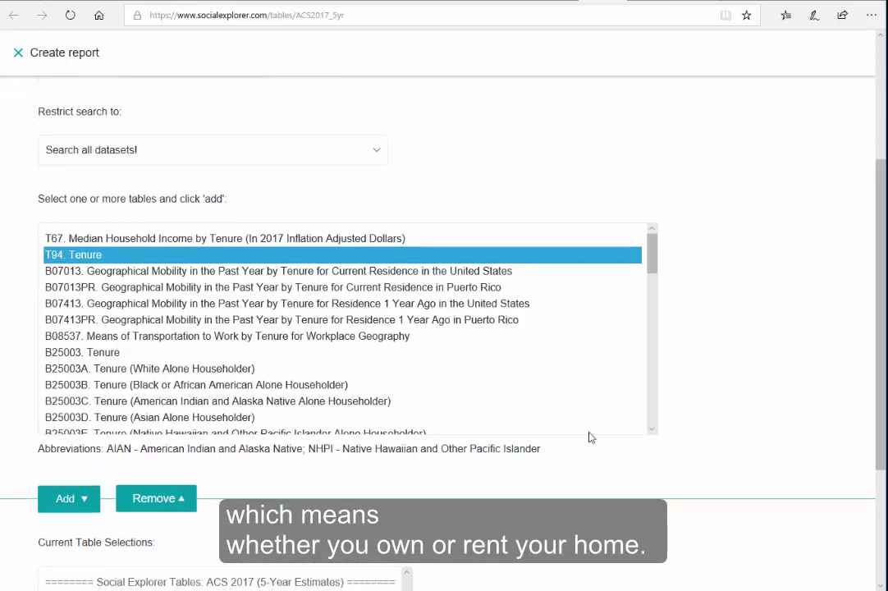
- Add T94 Tenure, then search 'gross' and add T104 Median Gross Rent to the selections
{"action": "left_click", "coordinate": [80, 501]}
{"action": "left_click_drag", "start_coordinate": [882, 352], "coordinate": [800, 196]}
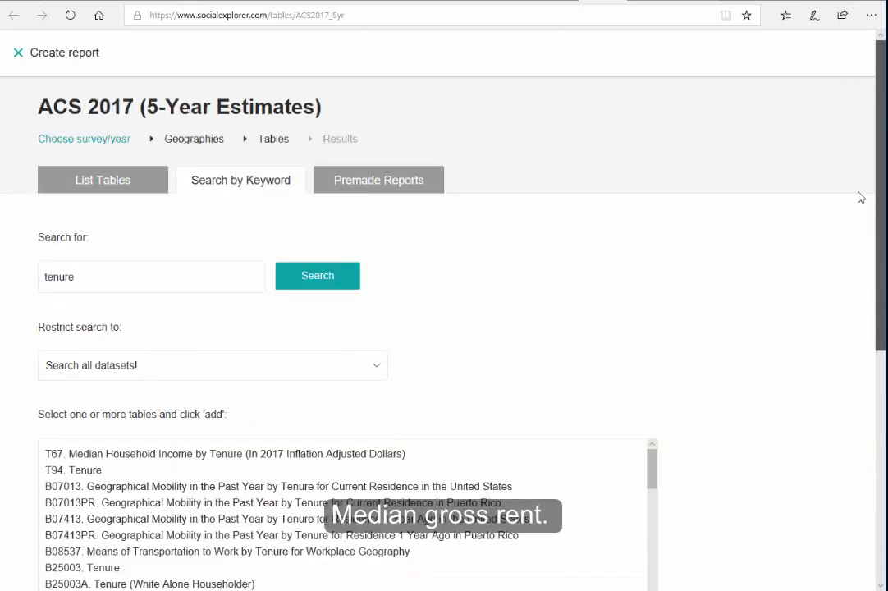
{"action": "double_click", "coordinate": [81, 276]}
{"action": "type", "text": "gross"}
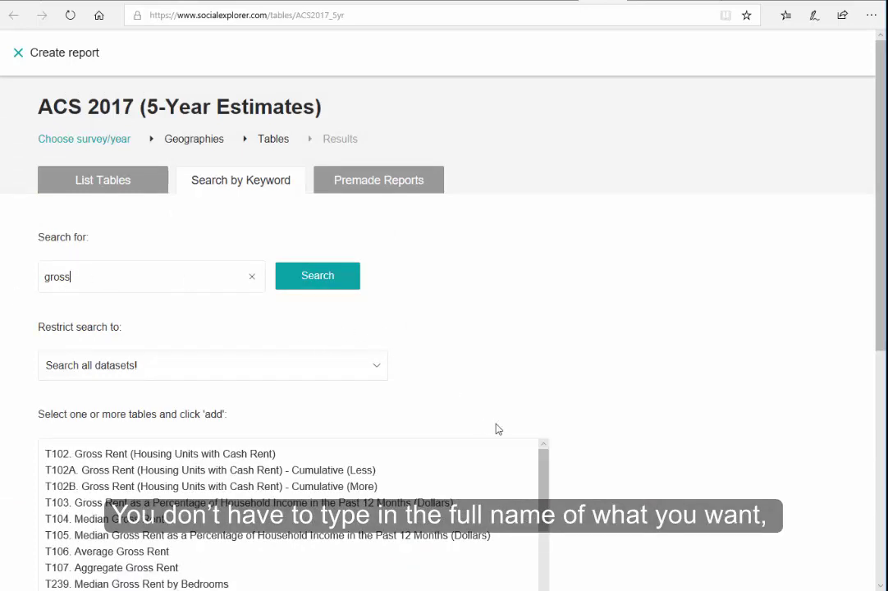
{"action": "scroll", "coordinate": [545, 469], "scroll_direction": "down", "scroll_amount": 1}
{"action": "scroll", "coordinate": [545, 469], "scroll_direction": "up", "scroll_amount": 1}
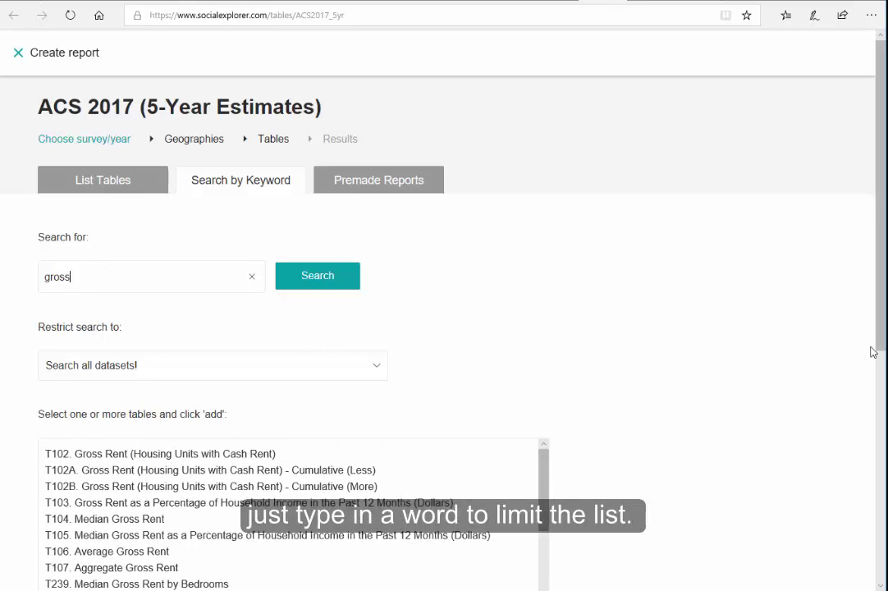
{"action": "scroll", "coordinate": [868, 350], "scroll_direction": "down", "scroll_amount": 2}
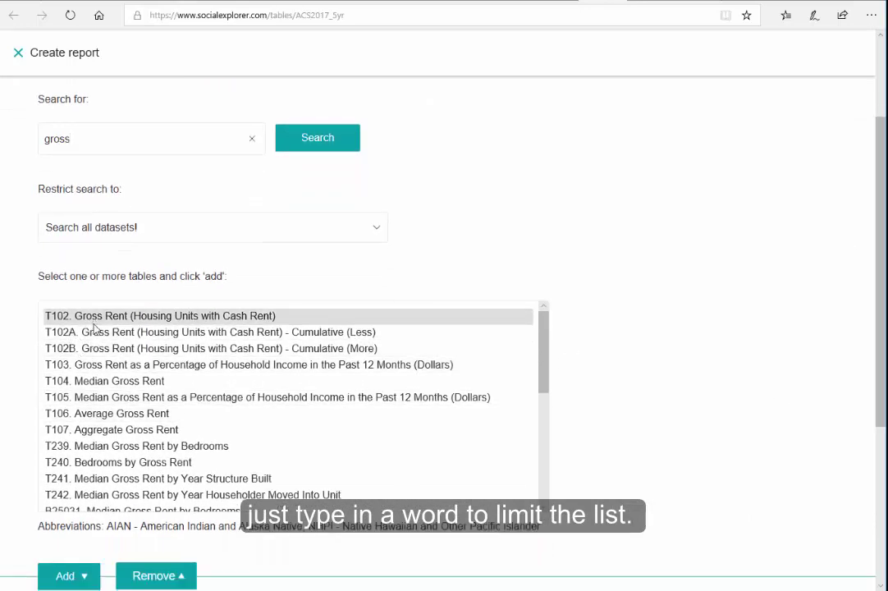
{"action": "left_click", "coordinate": [94, 381]}
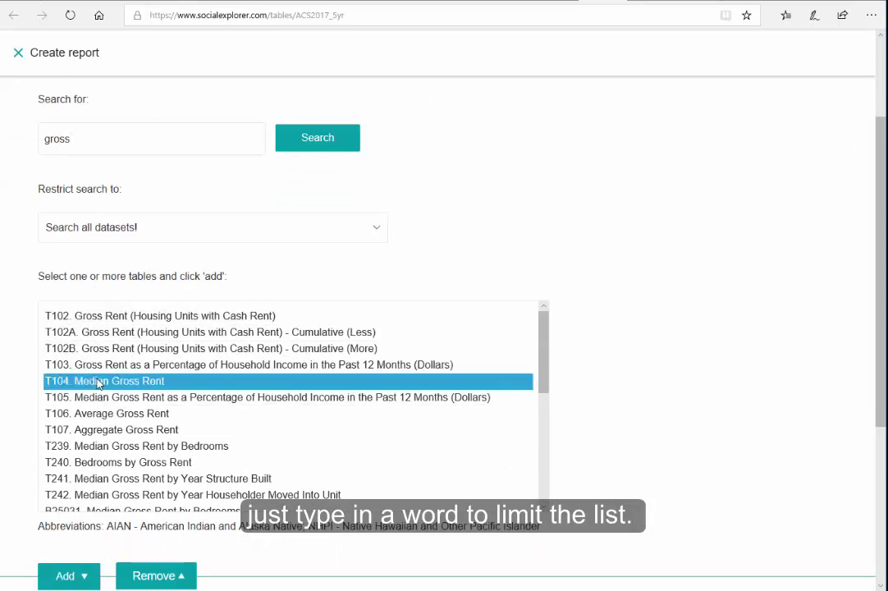
{"action": "left_click", "coordinate": [64, 575]}
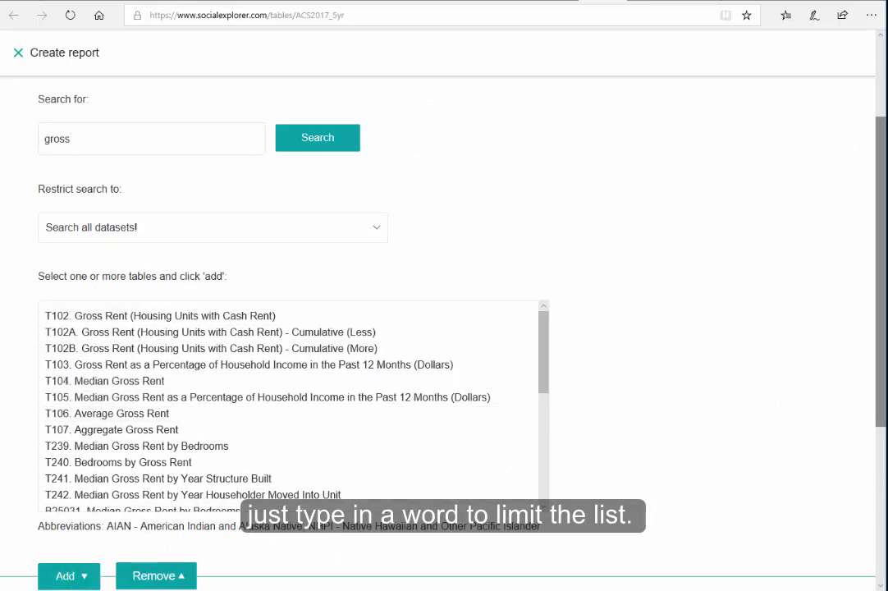
{"action": "left_click_drag", "start_coordinate": [882, 342], "coordinate": [588, 476]}
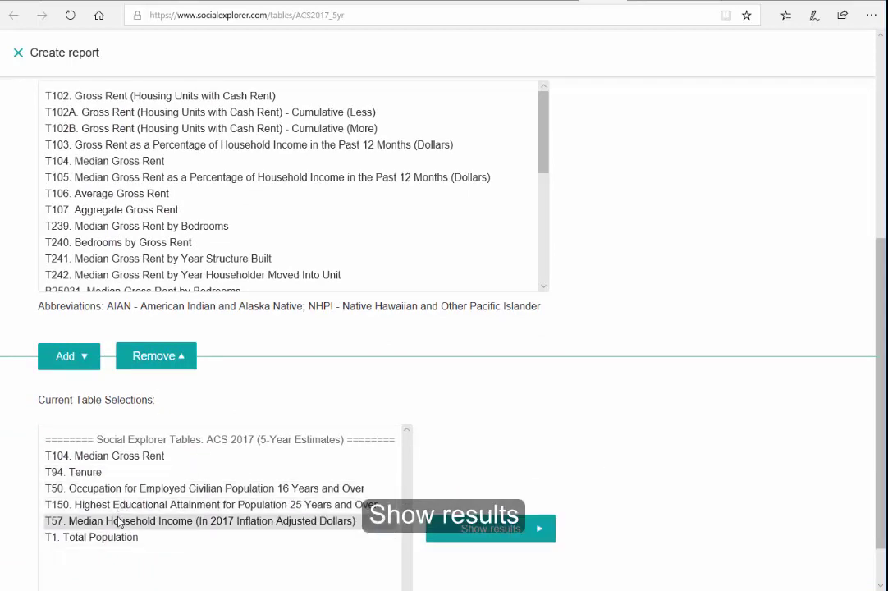
- Generate the report from the six tables and note Brown City's total population of 4
{"action": "left_click", "coordinate": [492, 529]}
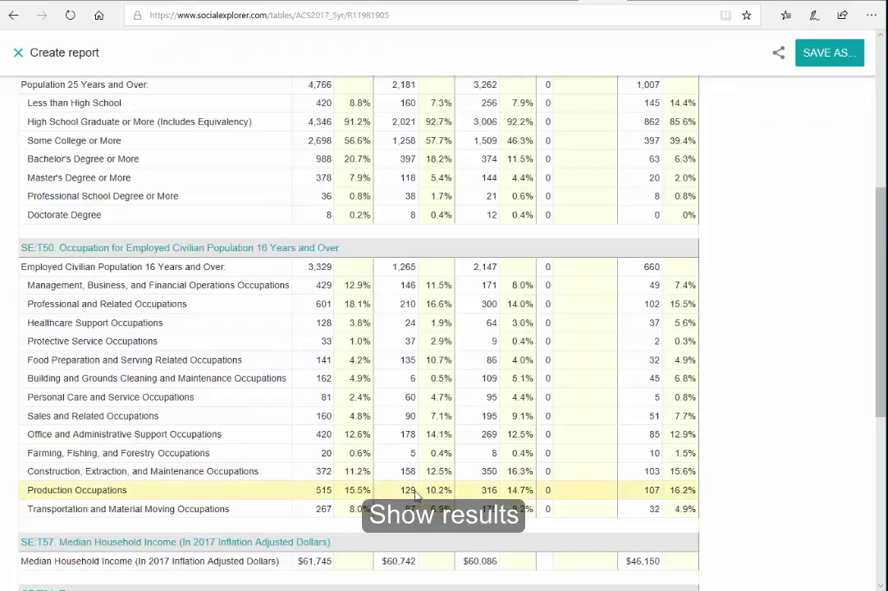
{"action": "scroll", "coordinate": [861, 202], "scroll_direction": "up", "scroll_amount": 3}
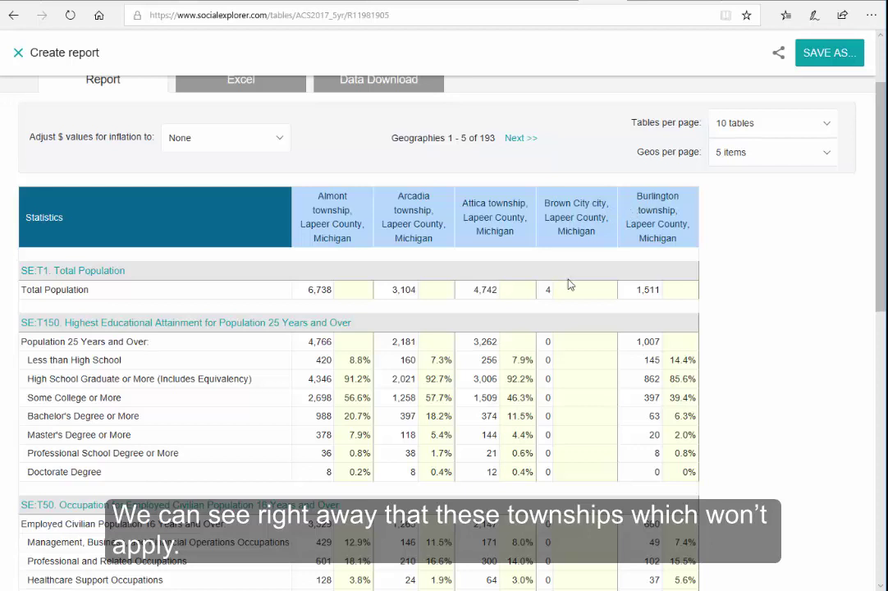
{"action": "double_click", "coordinate": [547, 289]}
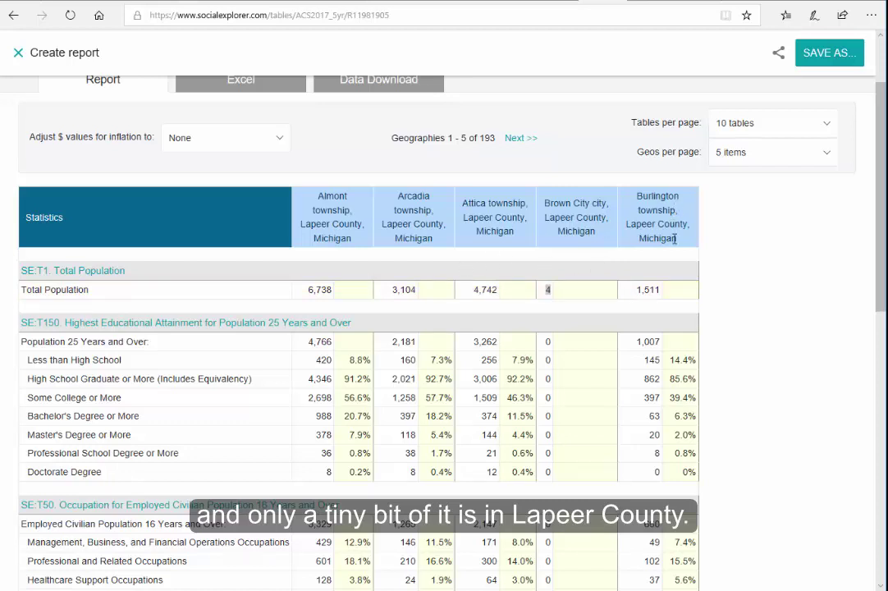
- Page through geographies 6–10 and 11–15 to reach 16–20 of 193
{"action": "left_click", "coordinate": [508, 139]}
{"action": "left_click", "coordinate": [549, 139]}
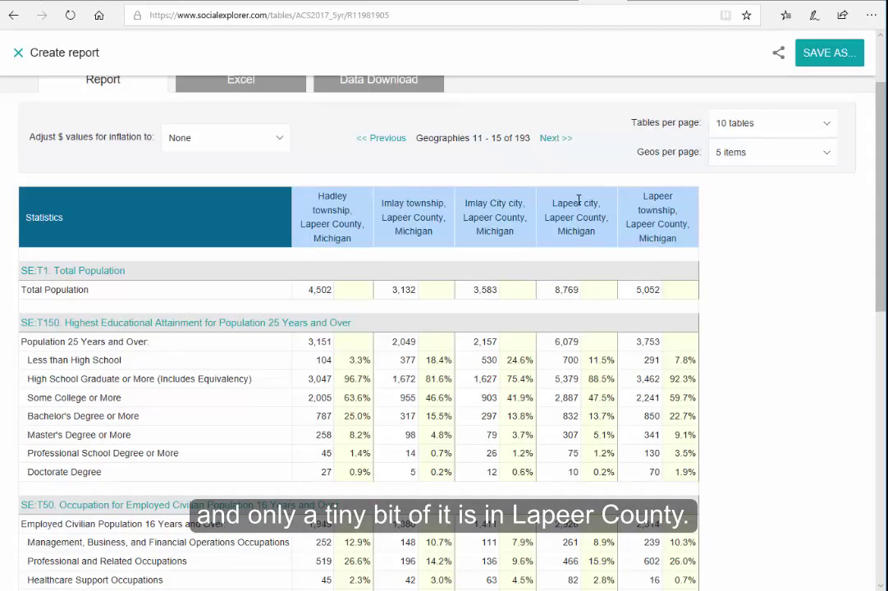
{"action": "left_click", "coordinate": [552, 139]}
{"action": "scroll", "coordinate": [869, 205], "scroll_direction": "up", "scroll_amount": 2}
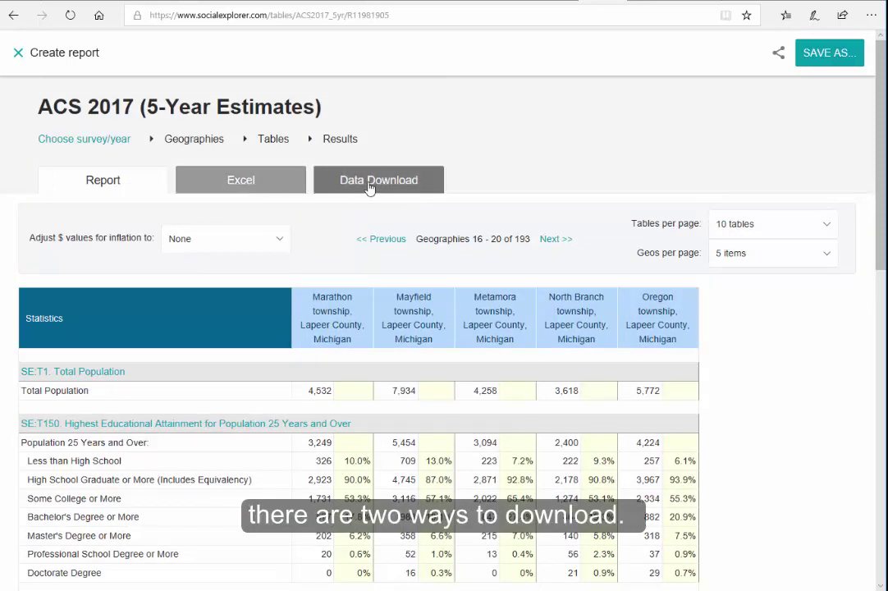
- Download the report as an Excel 2007 (.xlsx) workbook and open it
{"action": "left_click", "coordinate": [243, 182]}
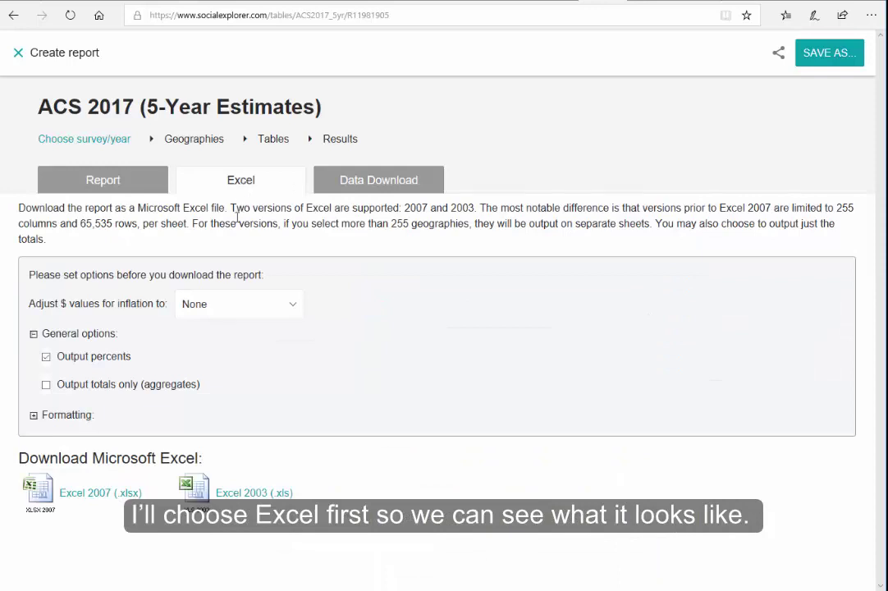
{"action": "left_click", "coordinate": [87, 493]}
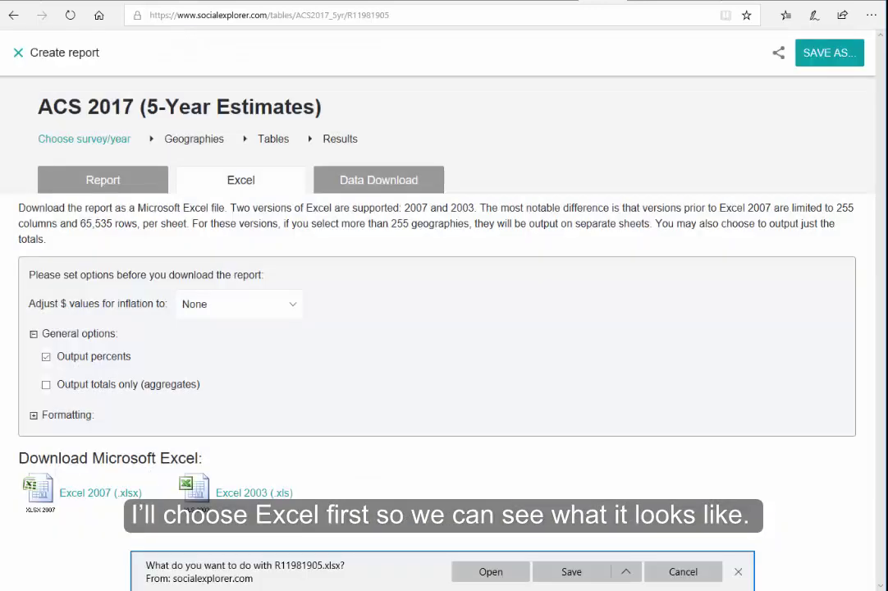
{"action": "left_click", "coordinate": [490, 571]}
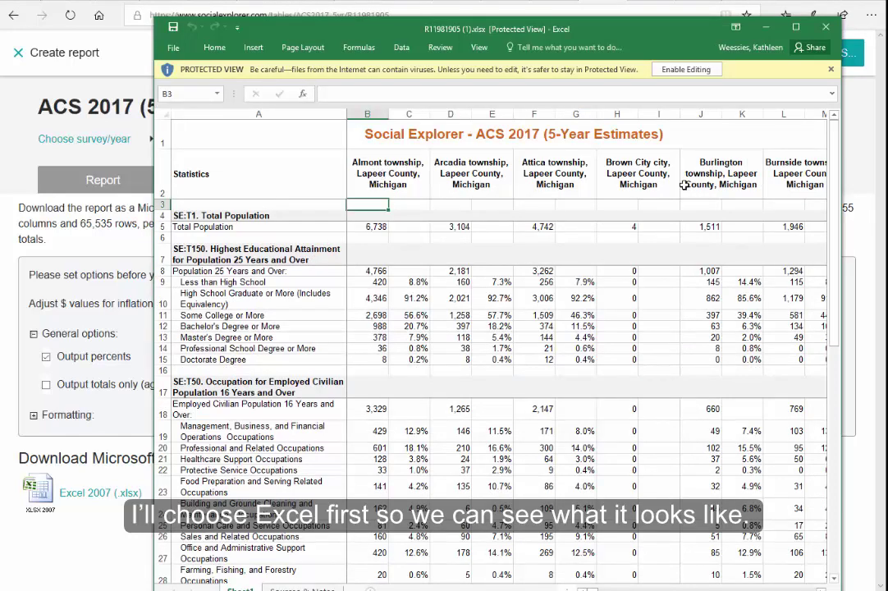
- Inspect the Almont, Arcadia, Attica, Brown City and Burlington column headers and data rows 8–22
{"action": "left_click", "coordinate": [376, 177]}
{"action": "left_click", "coordinate": [467, 156]}
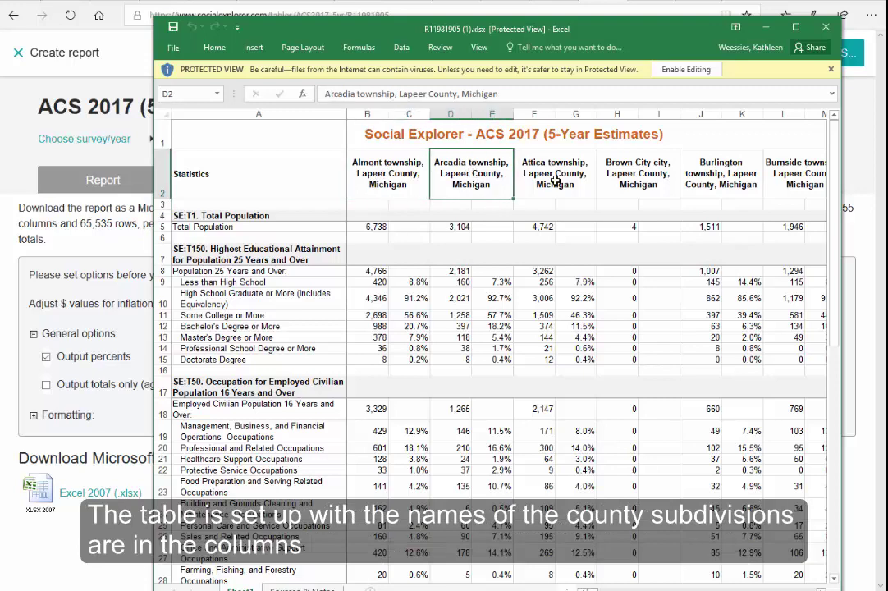
{"action": "left_click", "coordinate": [546, 153]}
{"action": "left_click", "coordinate": [669, 176]}
{"action": "left_click", "coordinate": [701, 174]}
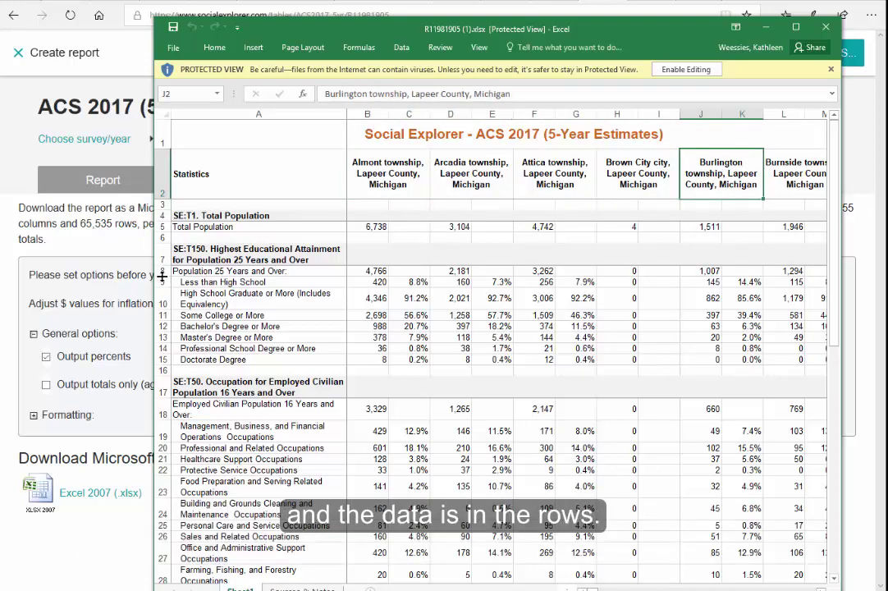
{"action": "left_click_drag", "start_coordinate": [161, 271], "coordinate": [151, 474]}
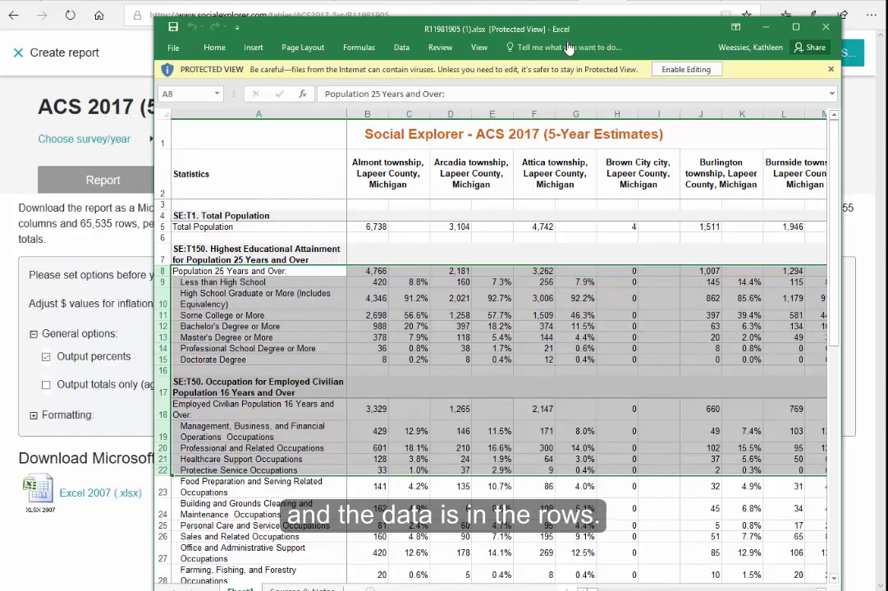
- Download County Subdivision data as CSV R11981905_SL060.csv with column labels and percents, and open it in Excel
{"action": "left_click", "coordinate": [763, 30]}
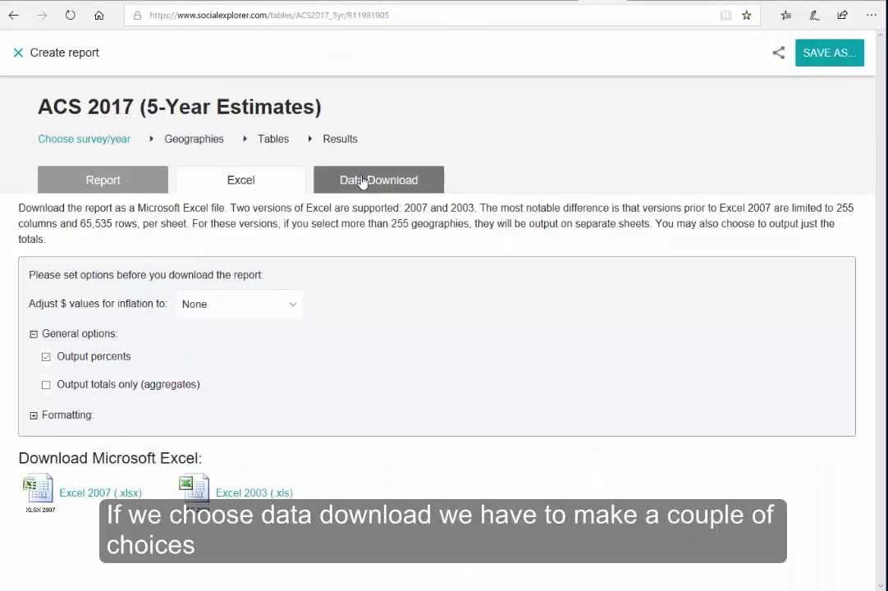
{"action": "left_click", "coordinate": [361, 180]}
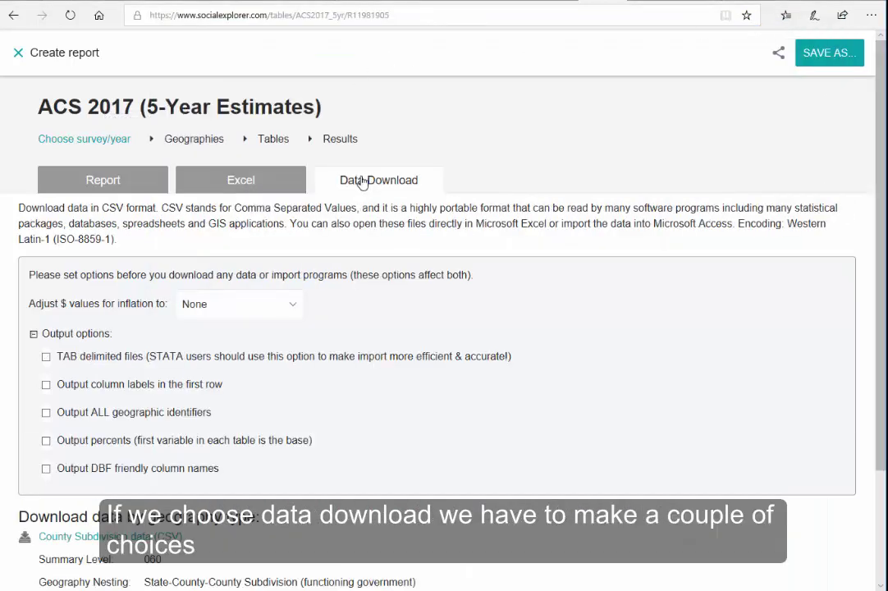
{"action": "left_click", "coordinate": [45, 386]}
{"action": "left_click", "coordinate": [46, 441]}
{"action": "left_click", "coordinate": [62, 539]}
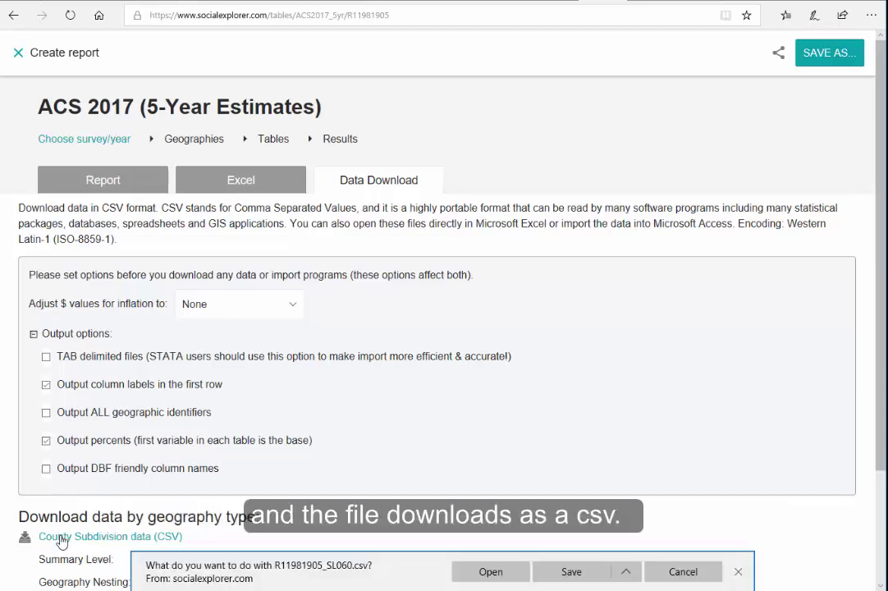
{"action": "left_click", "coordinate": [497, 574]}
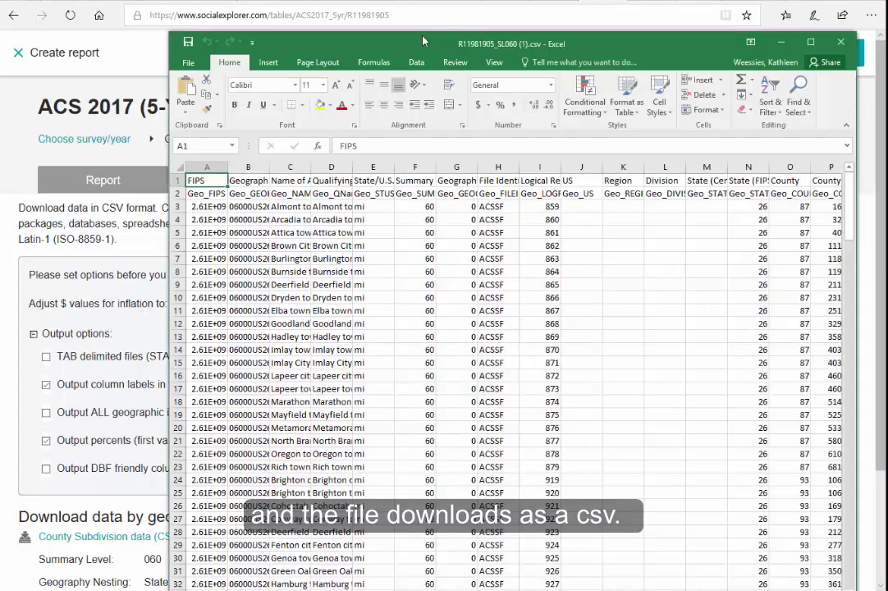
- Widen column A for full FIPS codes and the Name of Area column for full place names
{"action": "left_click_drag", "start_coordinate": [421, 45], "coordinate": [358, 22]}
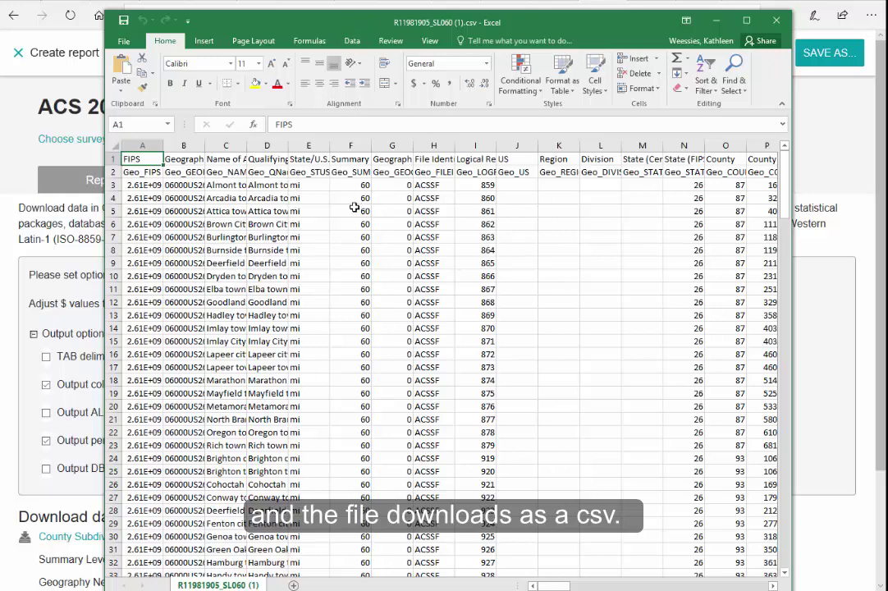
{"action": "left_click_drag", "start_coordinate": [164, 146], "coordinate": [246, 146]}
{"action": "left_click_drag", "start_coordinate": [329, 146], "coordinate": [453, 146]}
{"action": "left_click_drag", "start_coordinate": [394, 182], "coordinate": [400, 396]}
{"action": "left_click", "coordinate": [386, 315]}
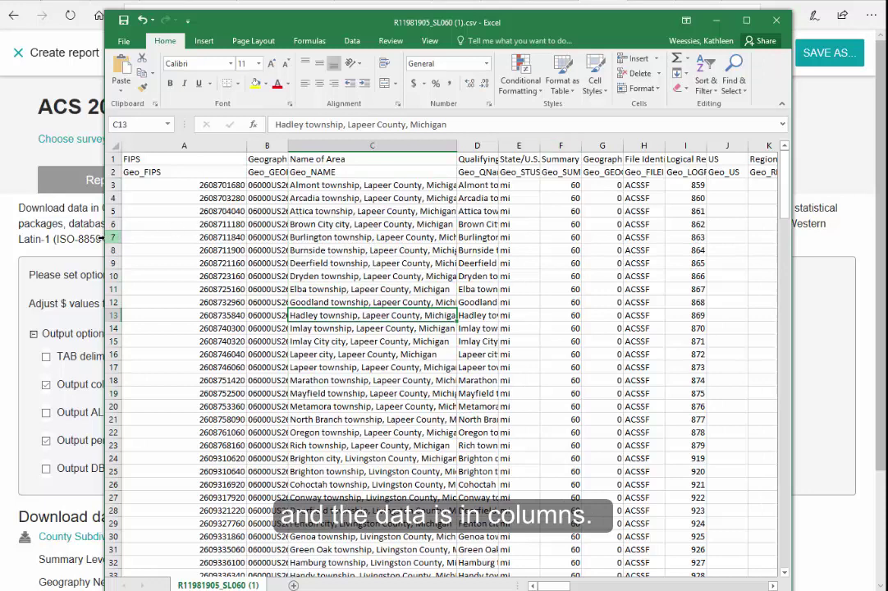
- Enlarge the Excel window and select the unneeded geographic identifier columns from D onward
{"action": "left_click_drag", "start_coordinate": [105, 238], "coordinate": [1, 237]}
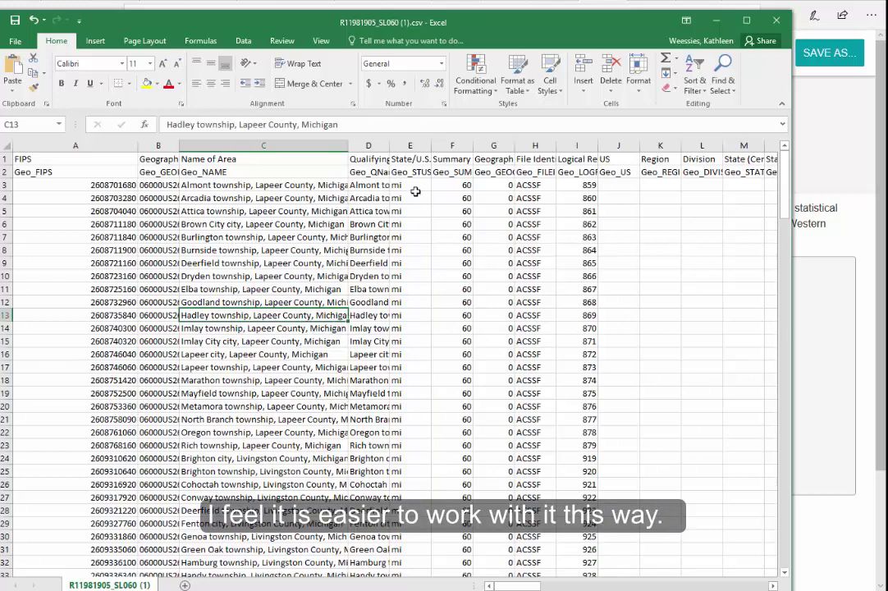
{"action": "left_click", "coordinate": [410, 145]}
{"action": "left_click", "coordinate": [454, 145]}
{"action": "left_click", "coordinate": [493, 145]}
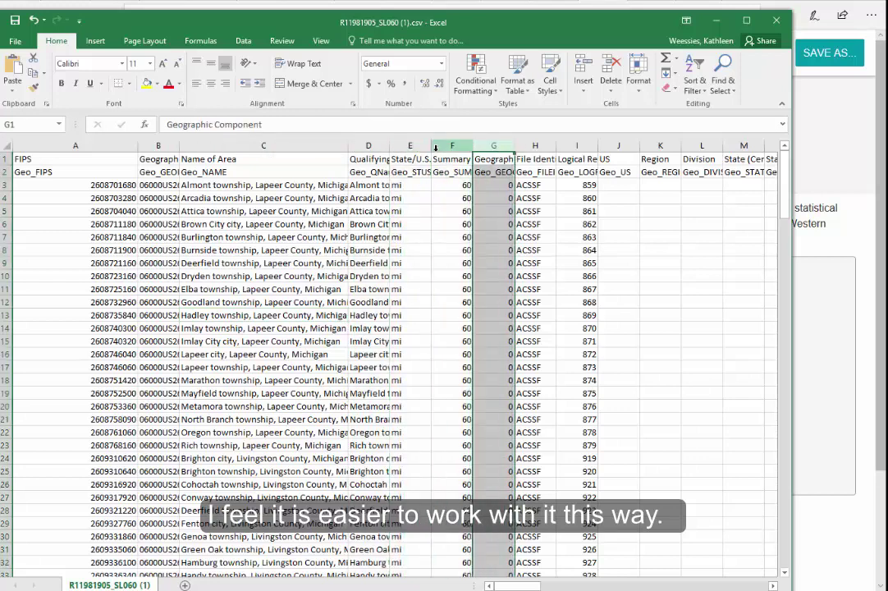
{"action": "left_click_drag", "start_coordinate": [366, 145], "coordinate": [288, 142]}
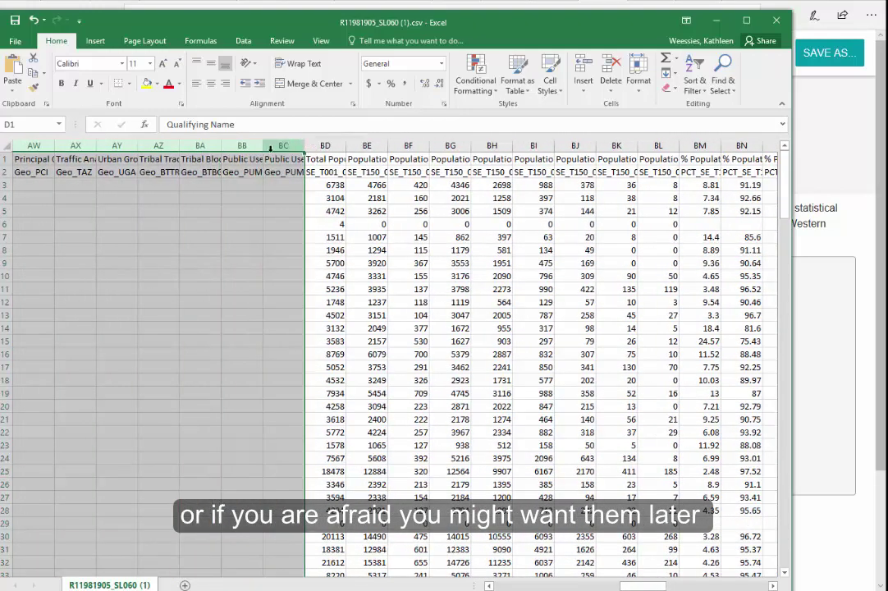
- Delete the selected geographic identifier columns and set the data columns' width to 16
{"action": "right_click", "coordinate": [271, 146]}
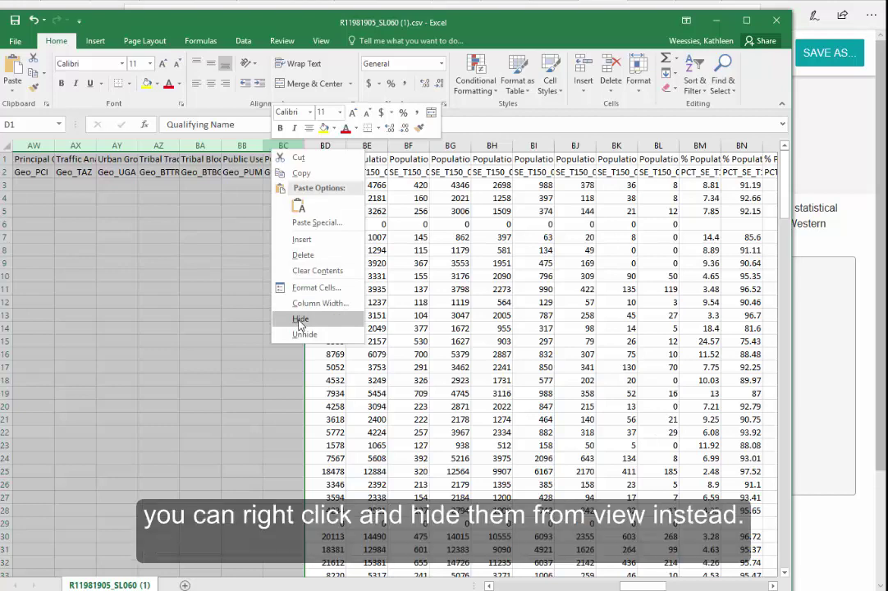
{"action": "left_click", "coordinate": [302, 254]}
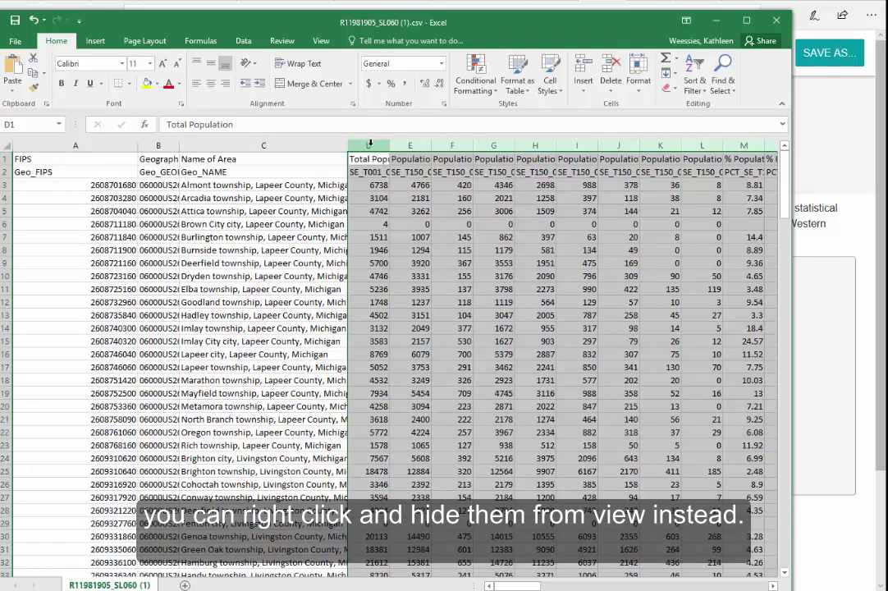
{"action": "left_click_drag", "start_coordinate": [368, 148], "coordinate": [660, 145]}
{"action": "right_click", "coordinate": [660, 145]}
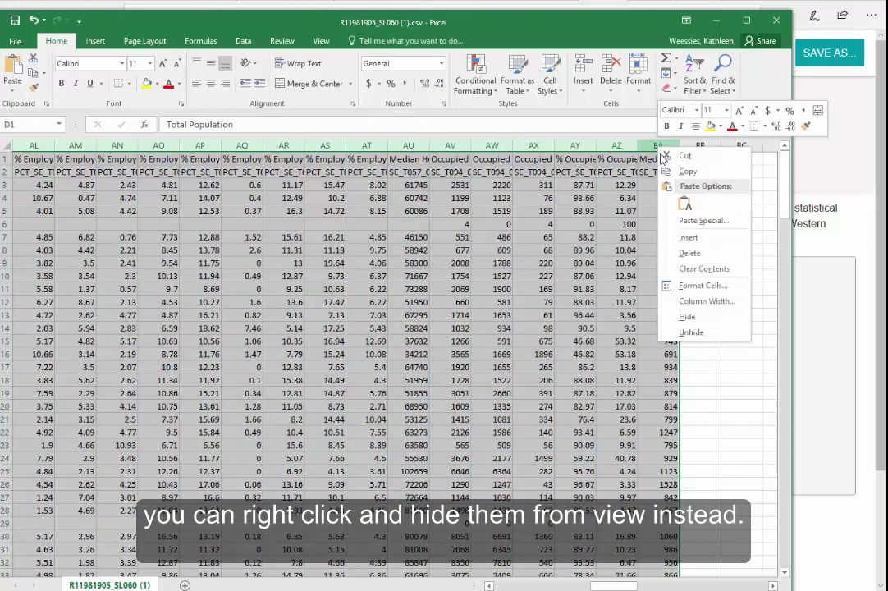
{"action": "left_click", "coordinate": [704, 301]}
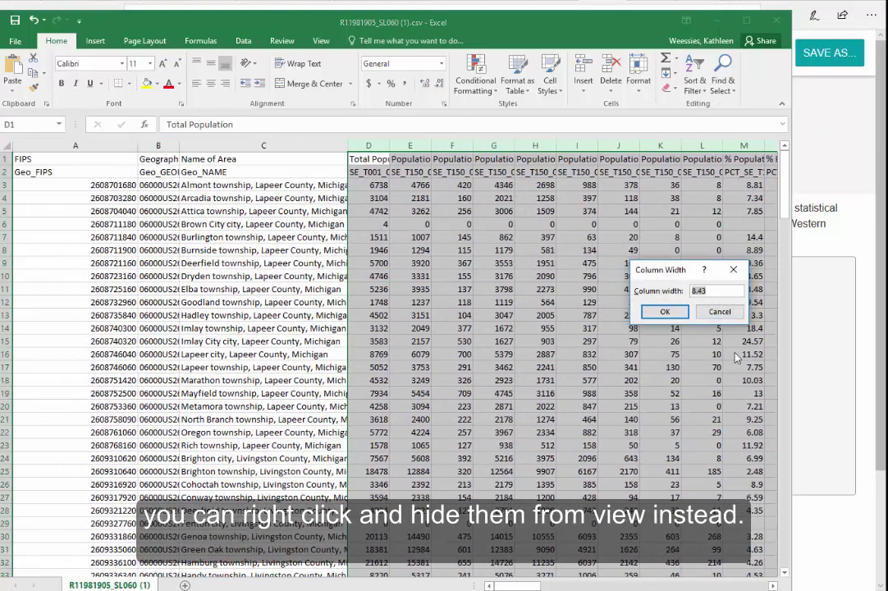
{"action": "left_click", "coordinate": [665, 311]}
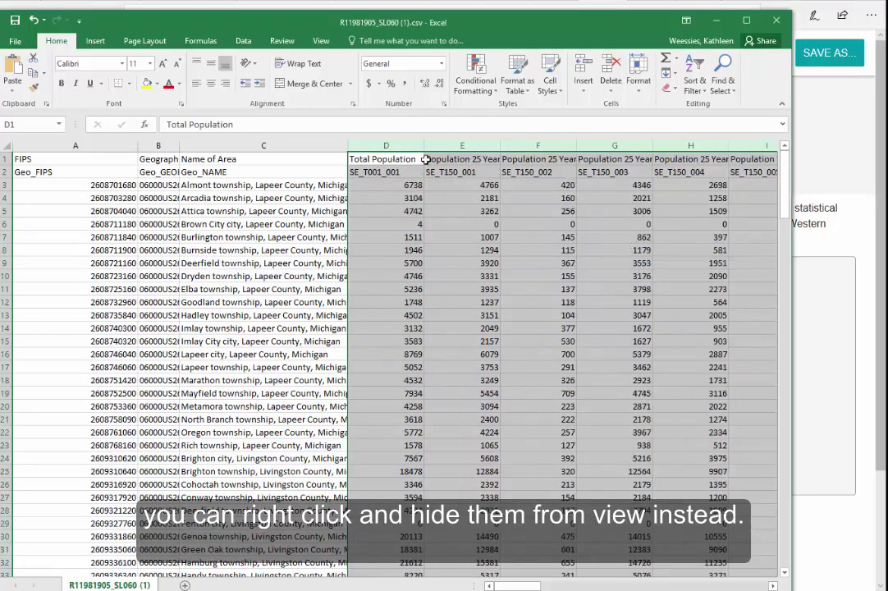
- Delete the FIPS and Geo_FIPS columns A:B so Name of Area comes first
{"action": "left_click_drag", "start_coordinate": [148, 145], "coordinate": [111, 146]}
{"action": "right_click", "coordinate": [112, 148]}
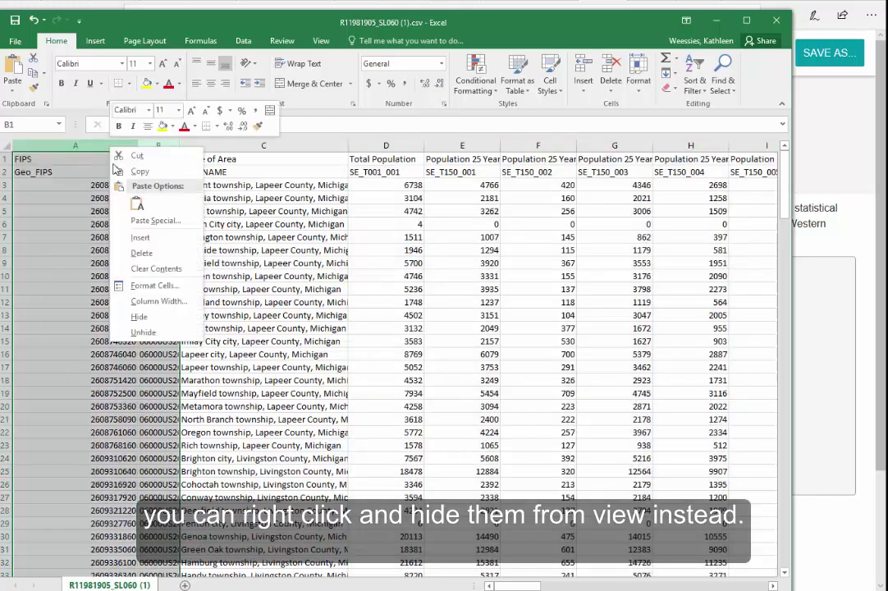
{"action": "left_click", "coordinate": [141, 252]}
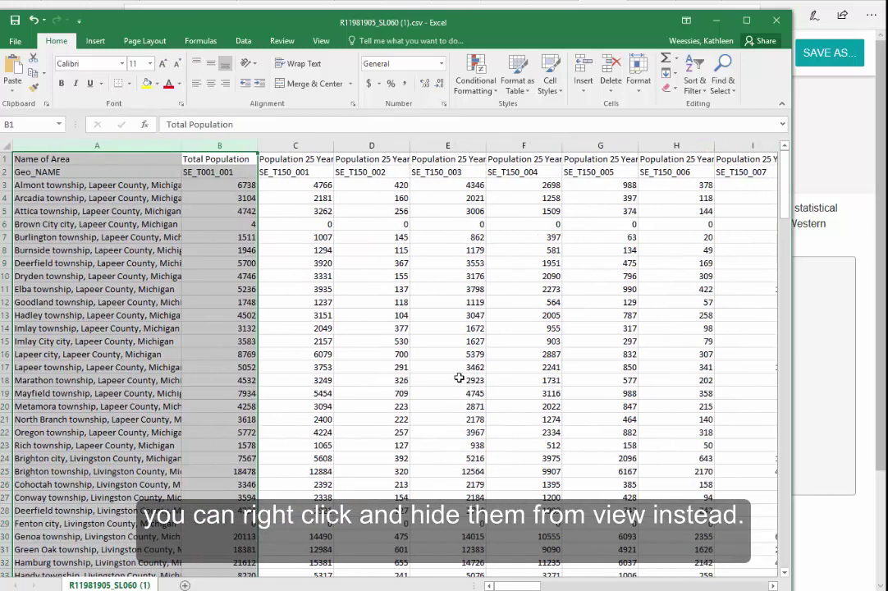
{"action": "left_click", "coordinate": [316, 301]}
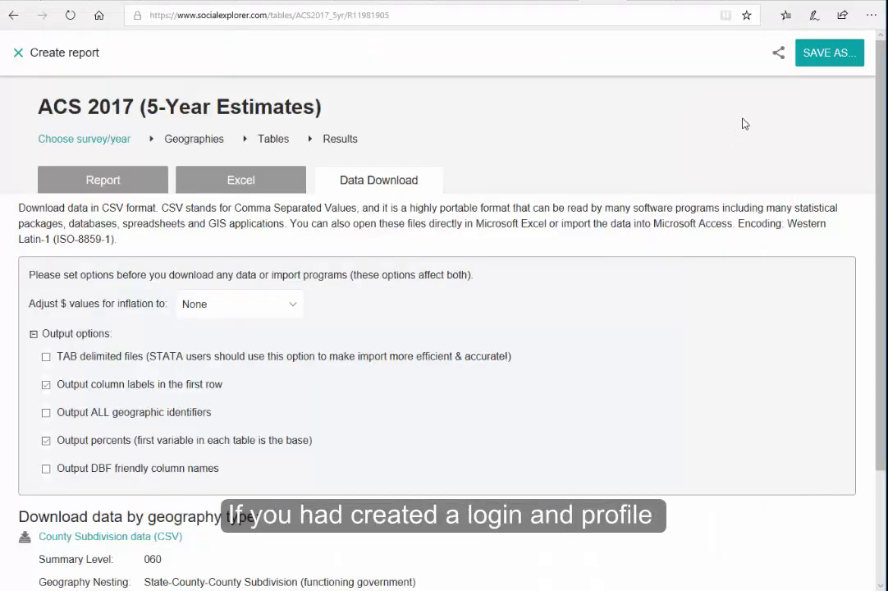
- Save the report via SAVE AS with the title 'Detroit MSA'
{"action": "left_click", "coordinate": [820, 54]}
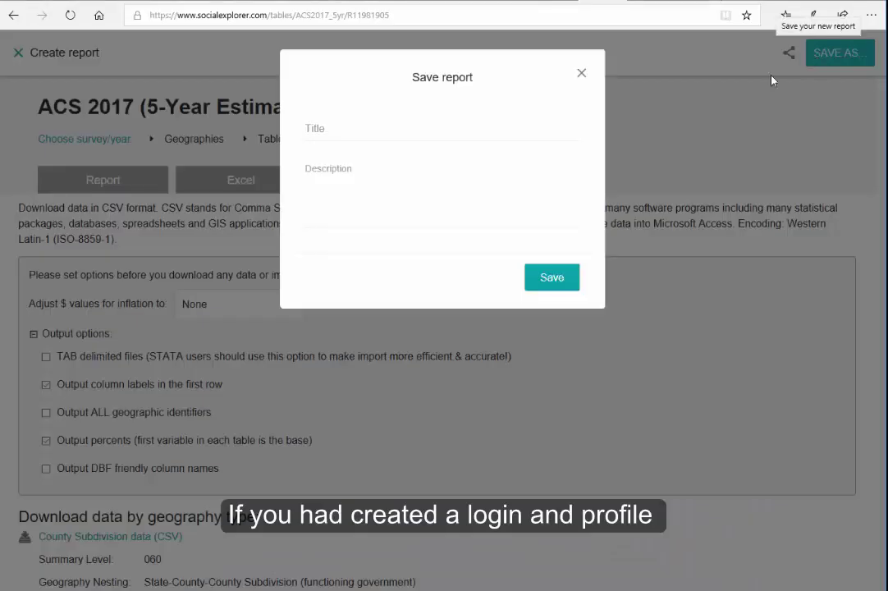
{"action": "left_click", "coordinate": [347, 129]}
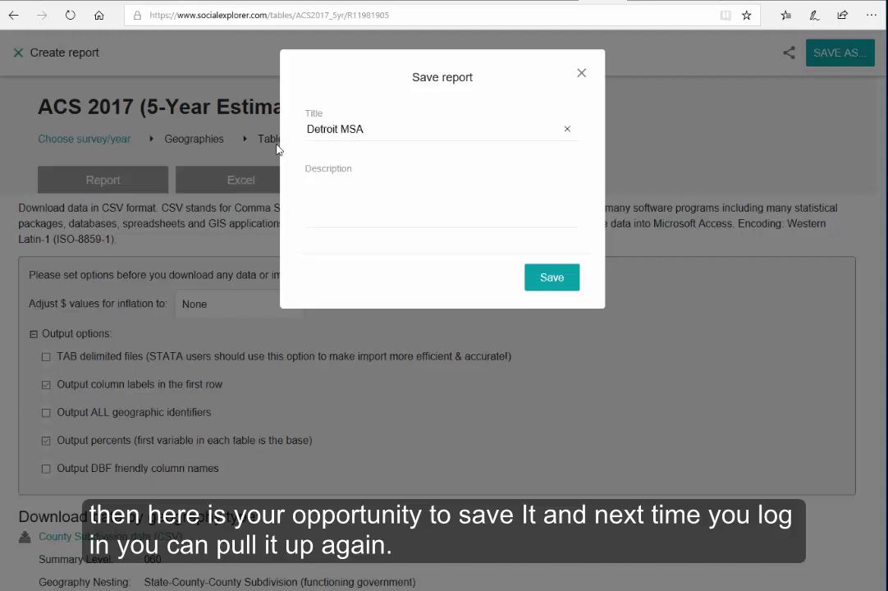
{"action": "left_click", "coordinate": [541, 278]}
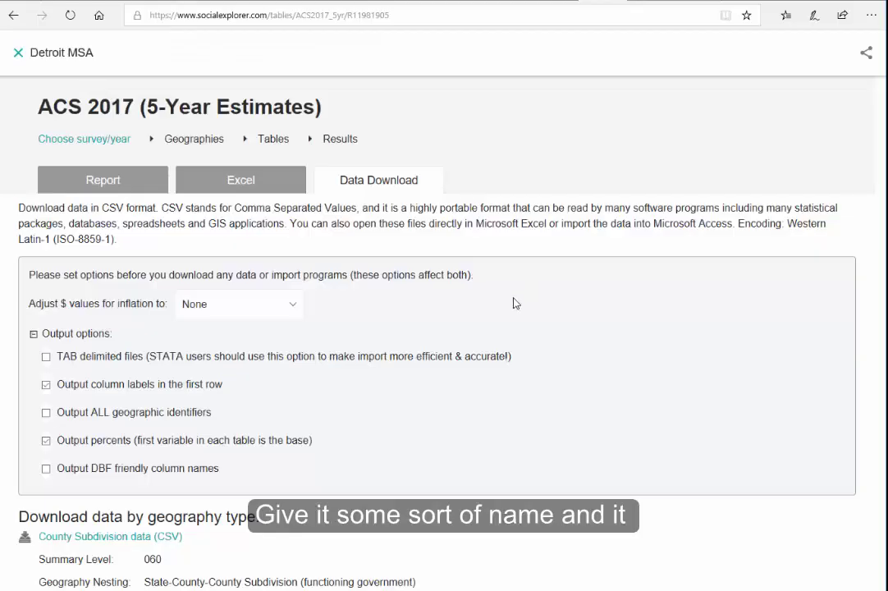